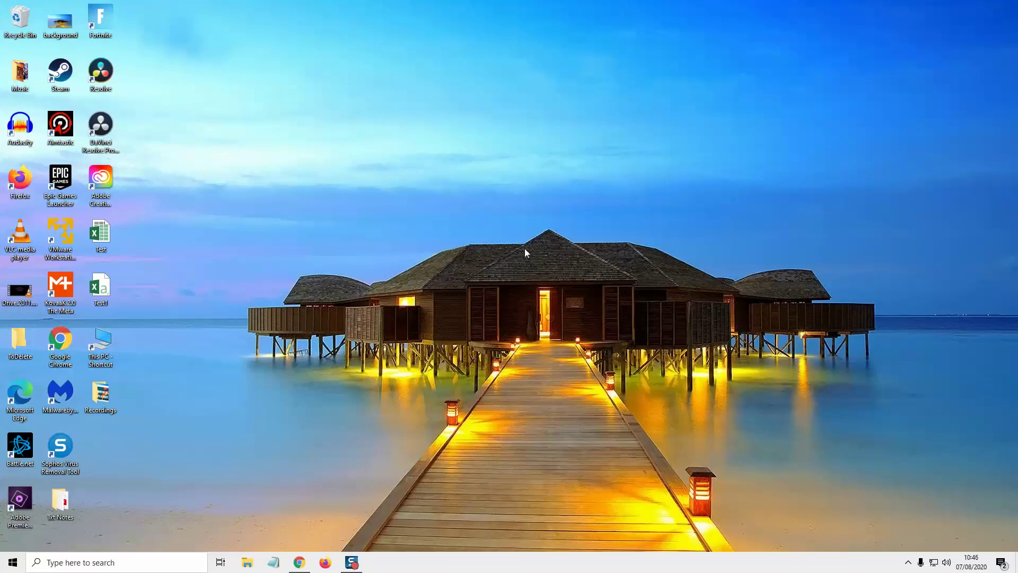
Hide all desktop icons from the desktop's View menu, then show them again
right_click(446, 228)
mouse_move(511, 237)
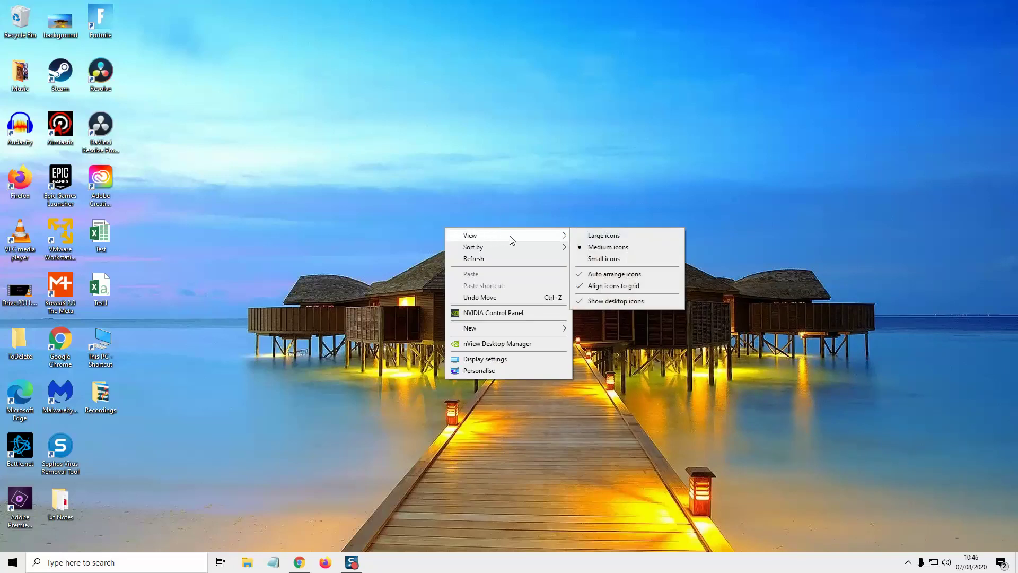
left_click(650, 306)
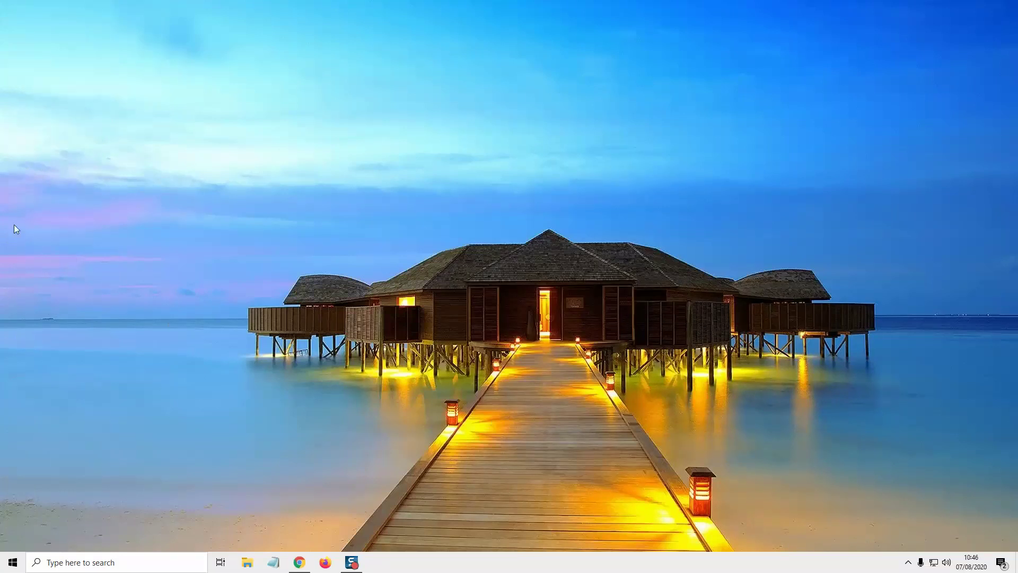
right_click(432, 224)
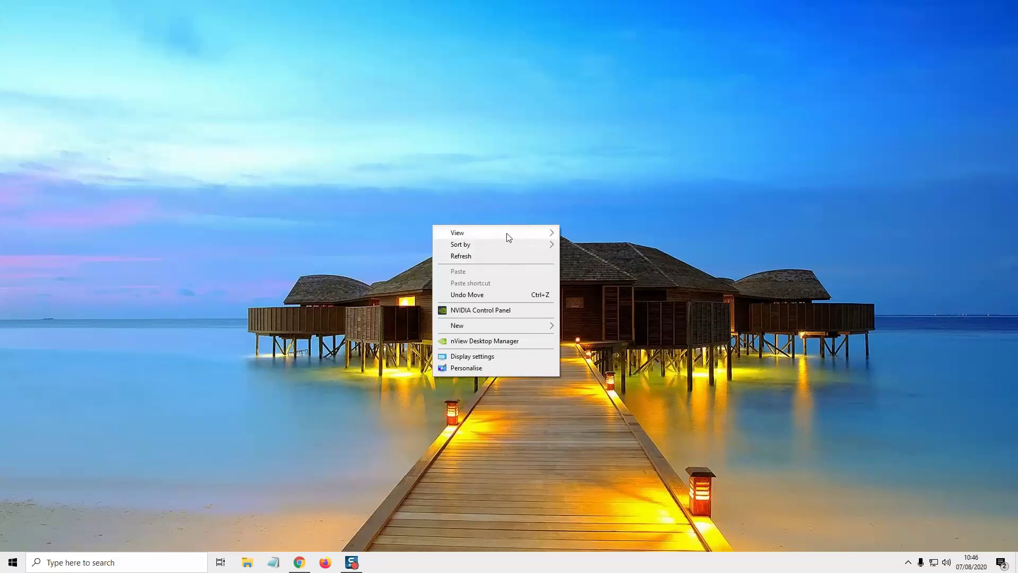
mouse_move(507, 232)
left_click(602, 299)
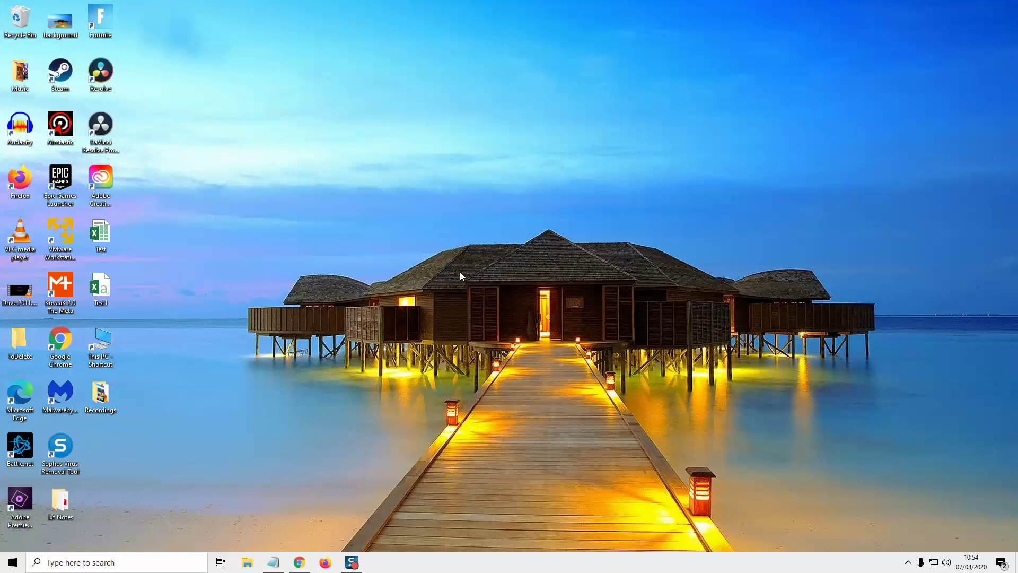
Search Settings for 'clipb', switch Clipboard history On, and minimize Settings
left_click(13, 562)
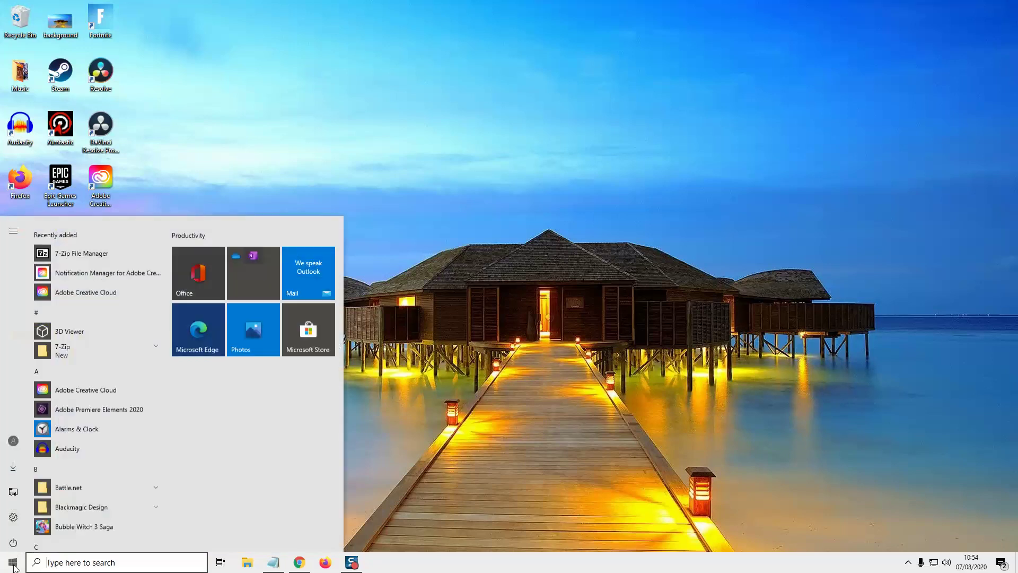
left_click(16, 517)
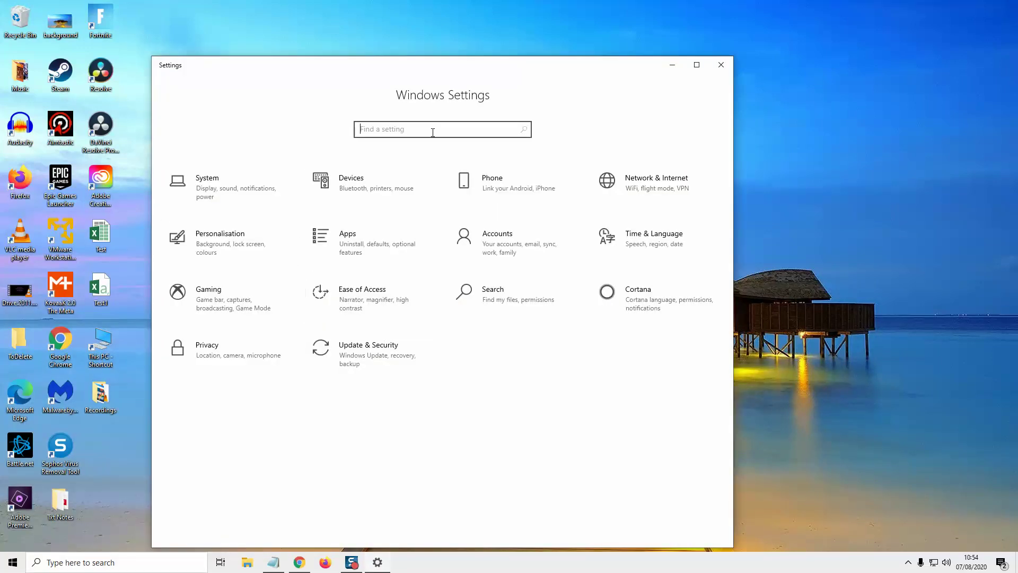
type("clipb")
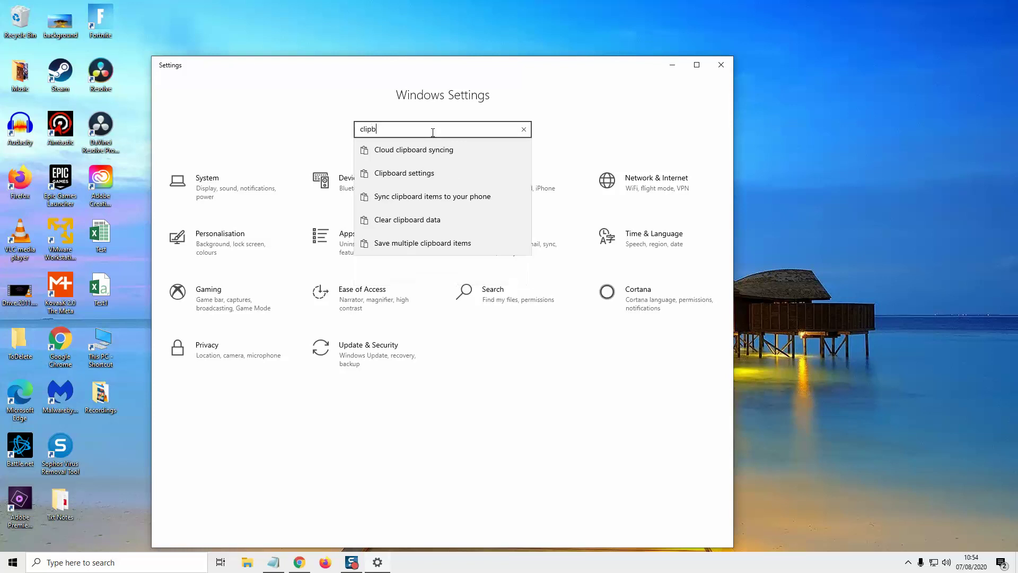
left_click(419, 173)
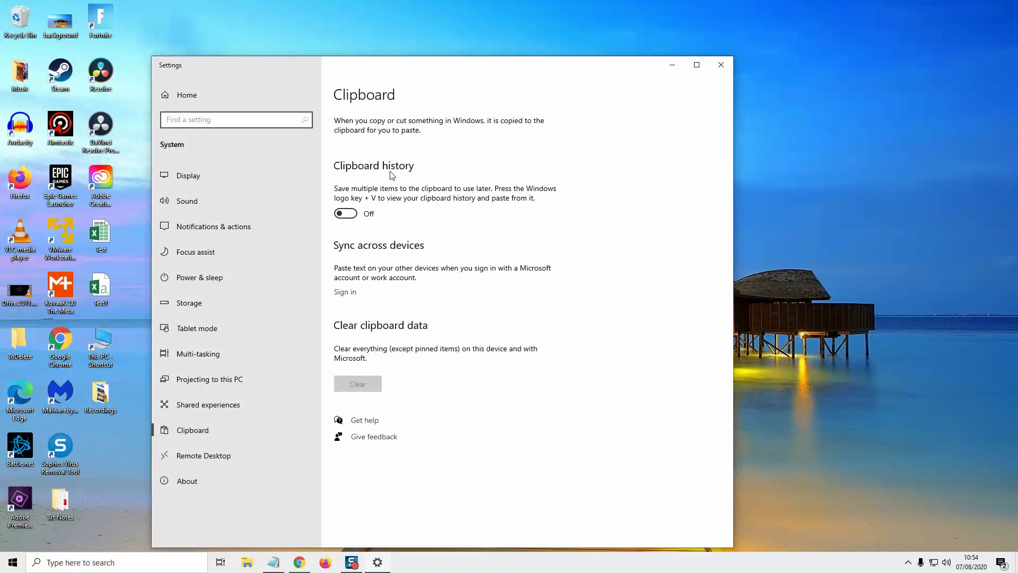
left_click(353, 215)
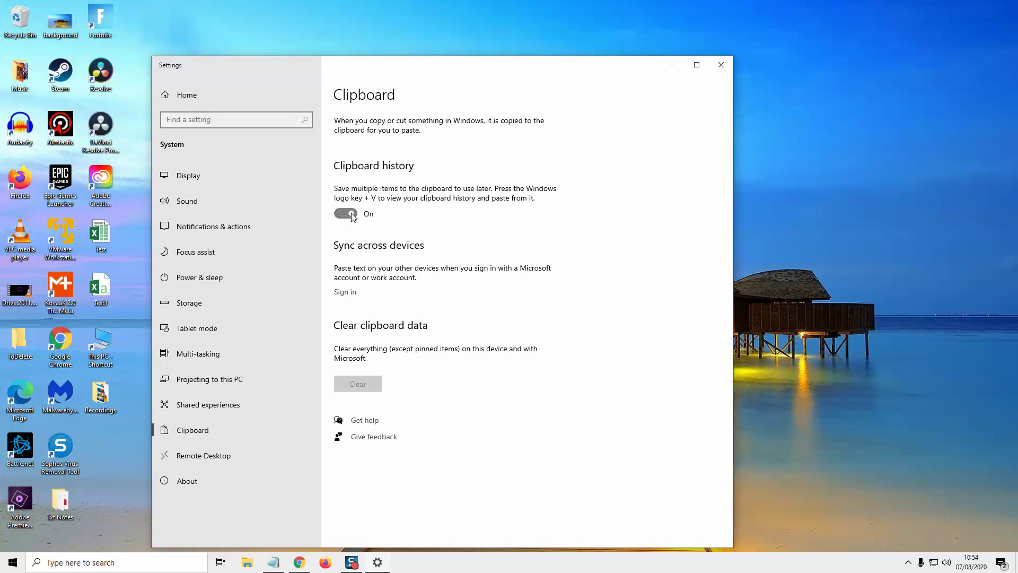
left_click(670, 66)
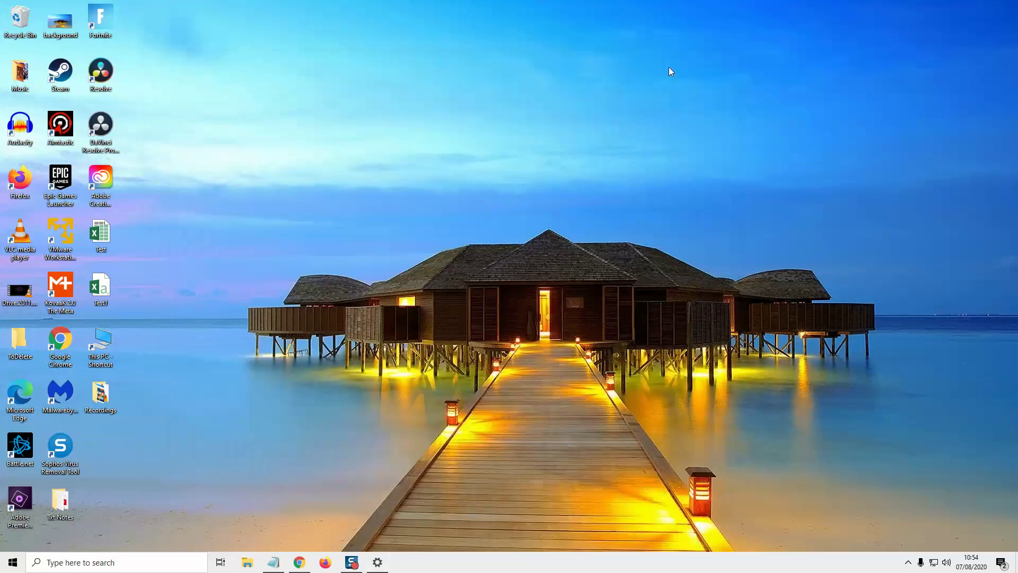
Copy the chicken question, then the Spanish-paper line, from the Notepad joke
left_click(274, 563)
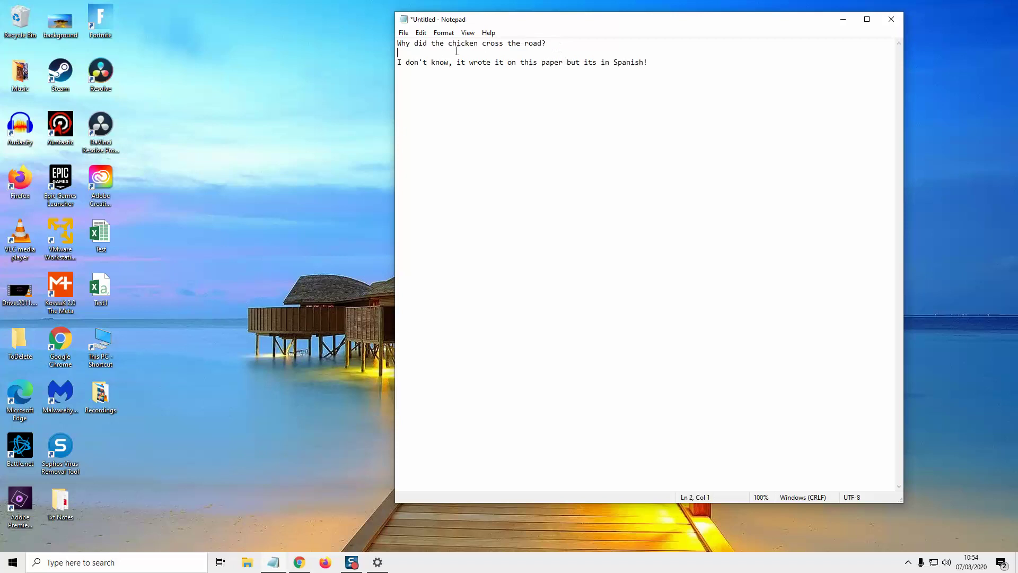
left_click_drag(556, 45, 392, 46)
right_click(413, 45)
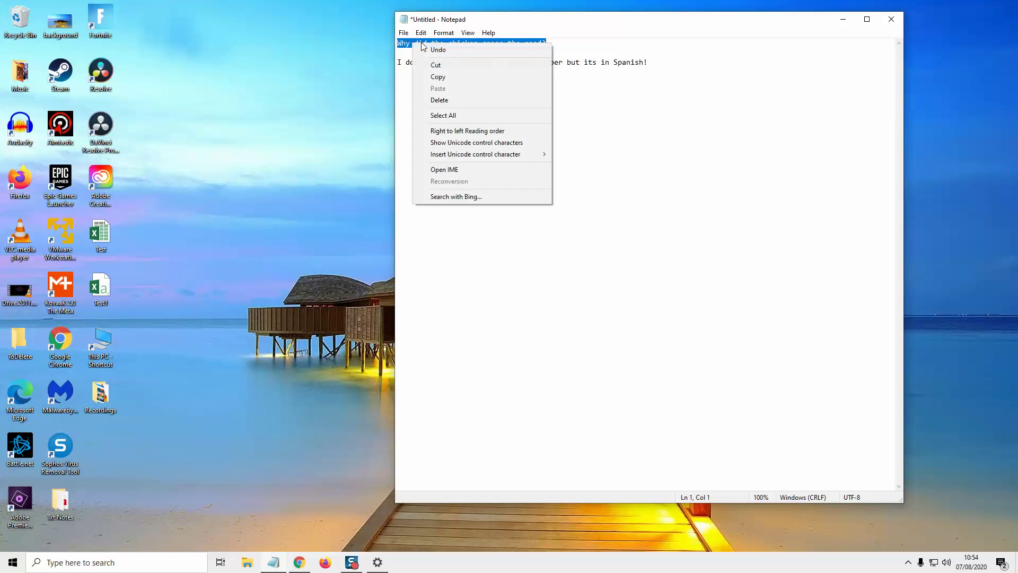
left_click(451, 77)
left_click(618, 120)
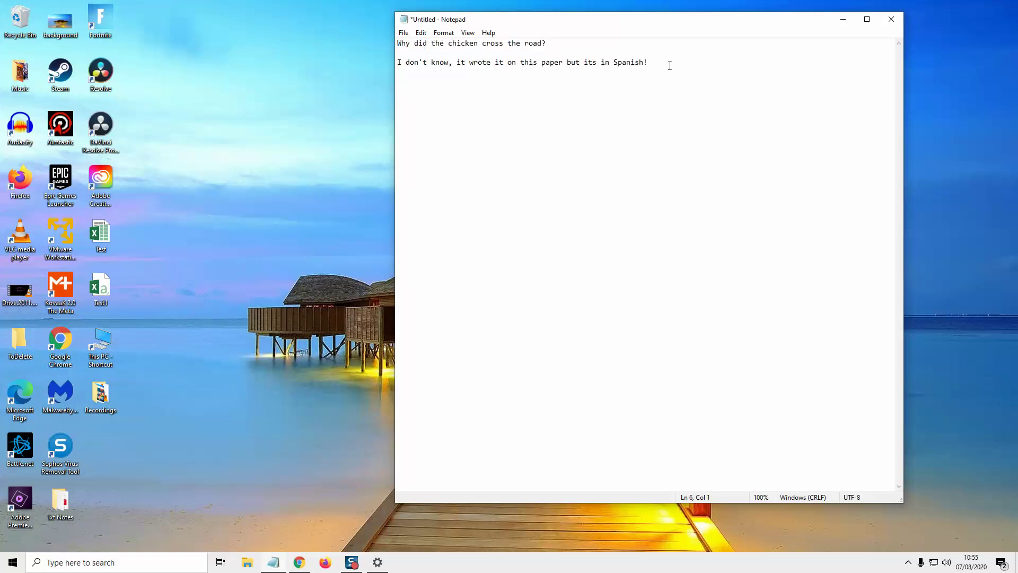
left_click(469, 84)
left_click_drag(401, 70, 393, 64)
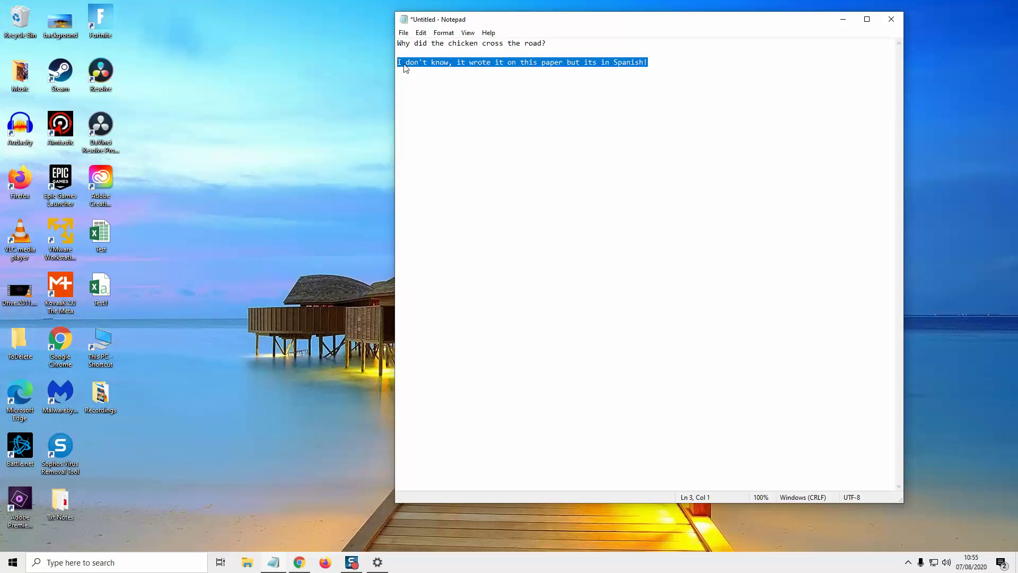
right_click(405, 64)
left_click(451, 99)
left_click(481, 133)
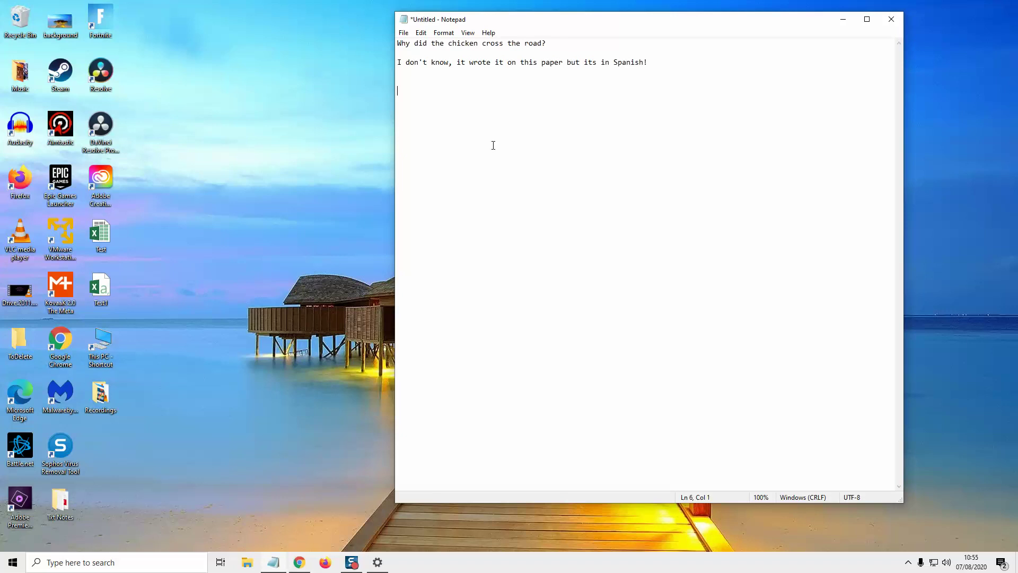
Paste the Spanish-paper line and chicken question from Win+V history, then view the first entry's options
key("super+v")
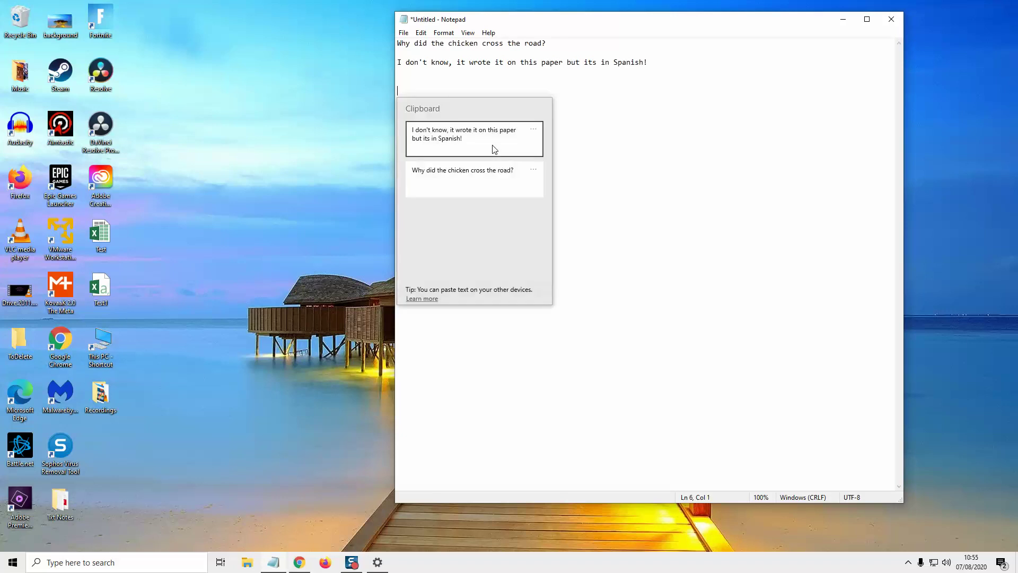
left_click(454, 137)
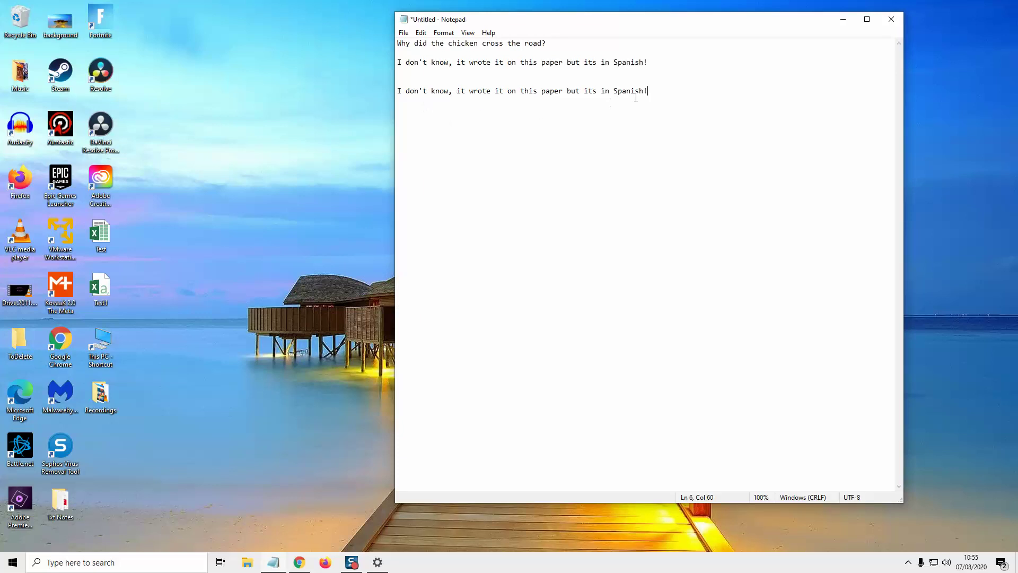
key("Return")
key("Return")
key("Return")
key("Return")
key("Return")
key("super+v")
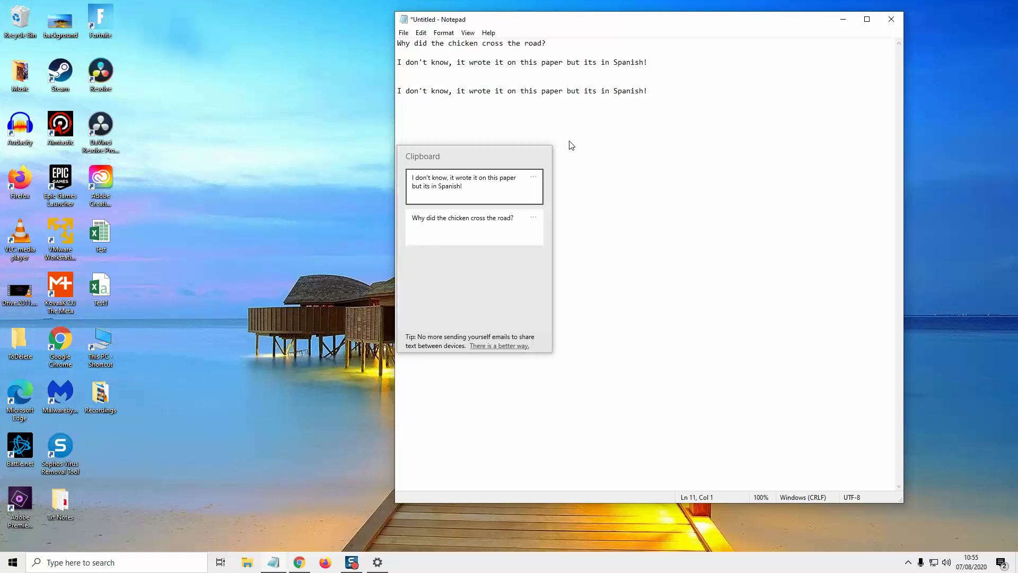
left_click(456, 230)
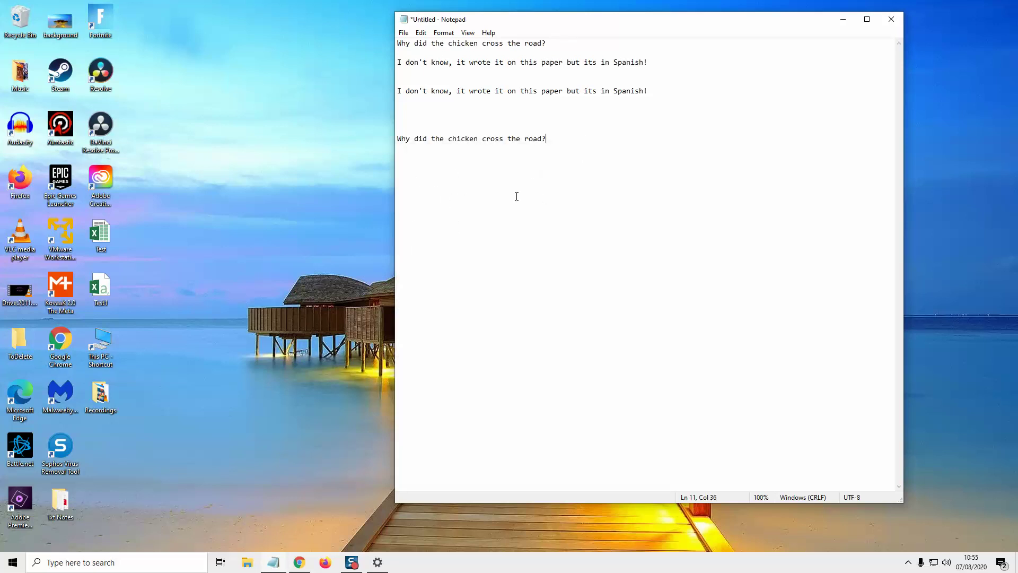
key("super+v")
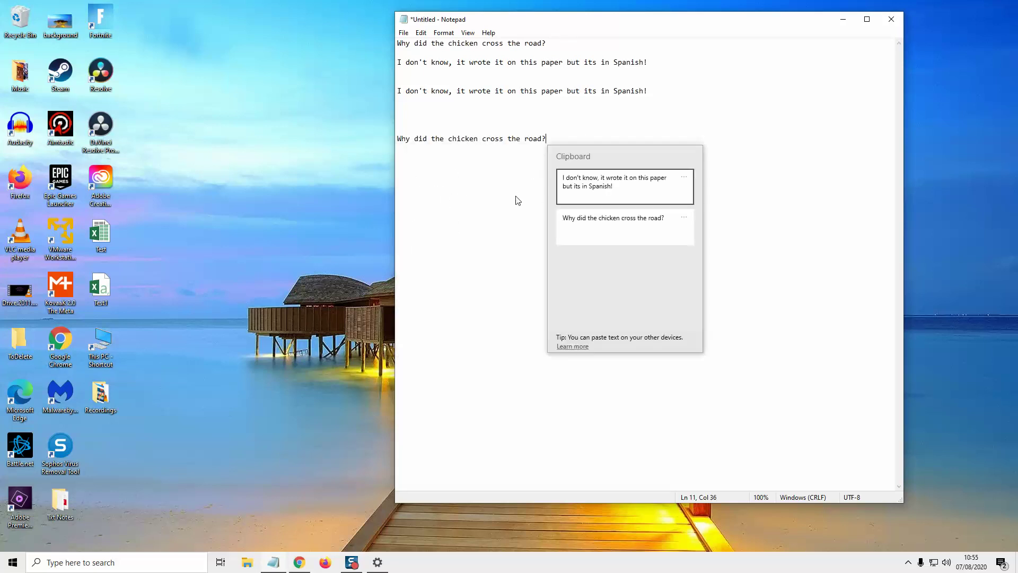
left_click(684, 179)
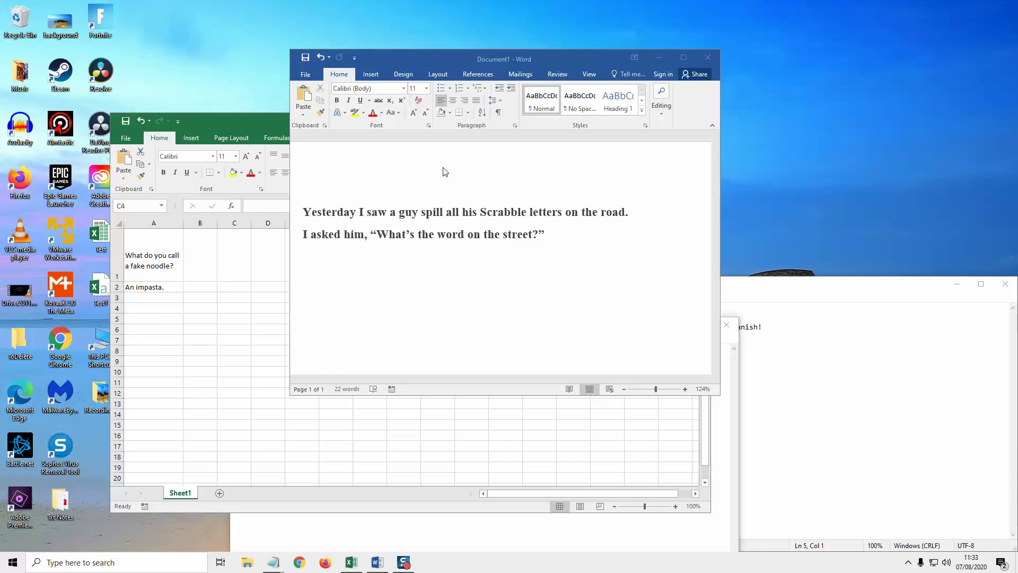
Tile Word and Test Notepad into left quarters, and Excel and the joke Notepad into right quarters
left_click_drag(402, 60, 105, 105)
left_click_drag(65, 139, 3, 157)
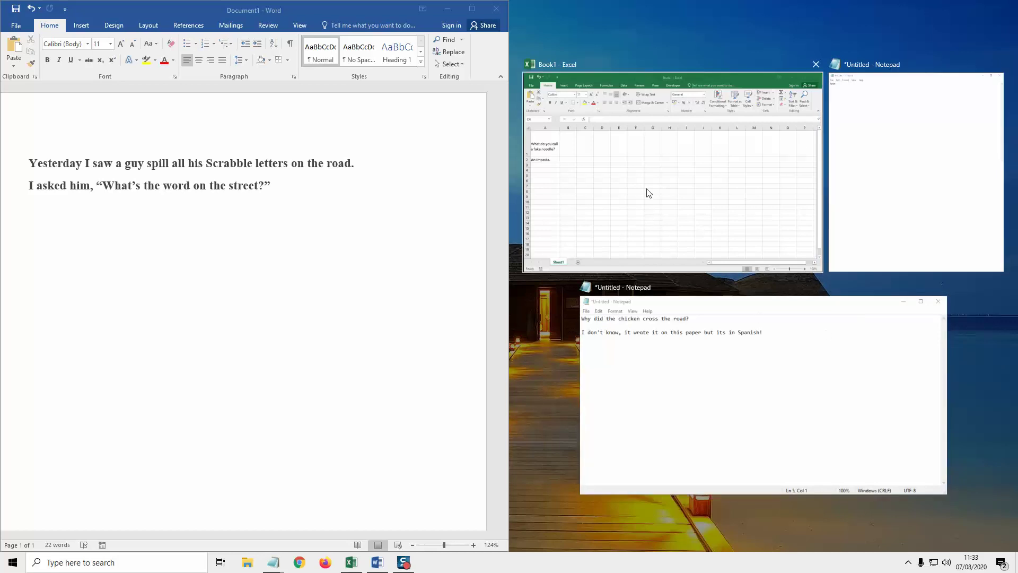
left_click(724, 78)
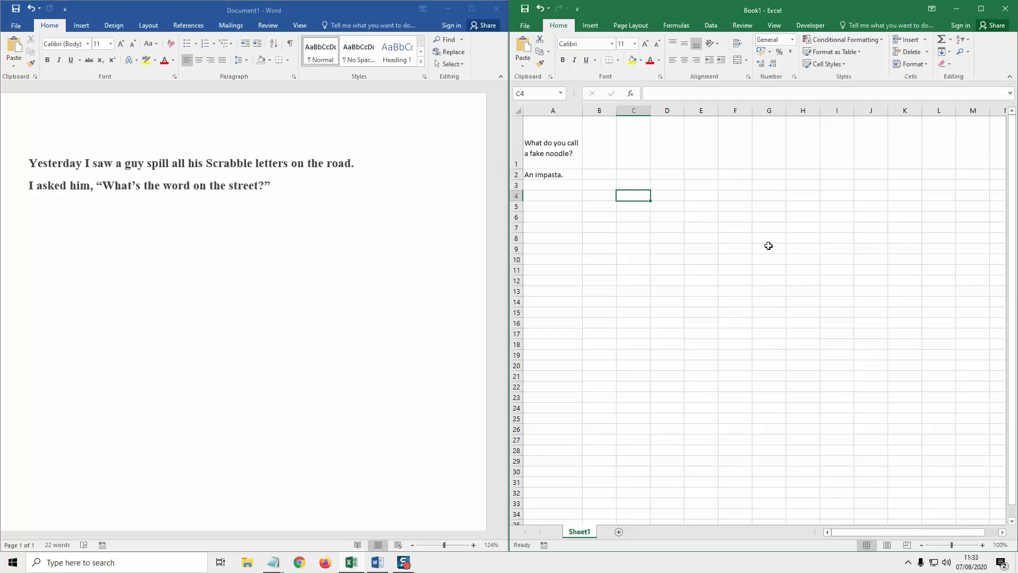
key("super+Up")
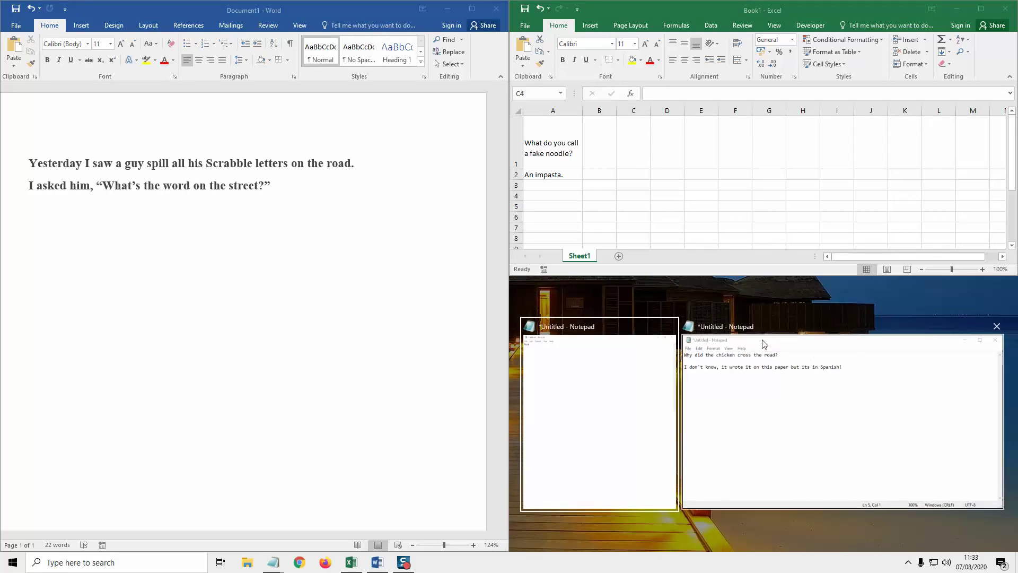
left_click(830, 374)
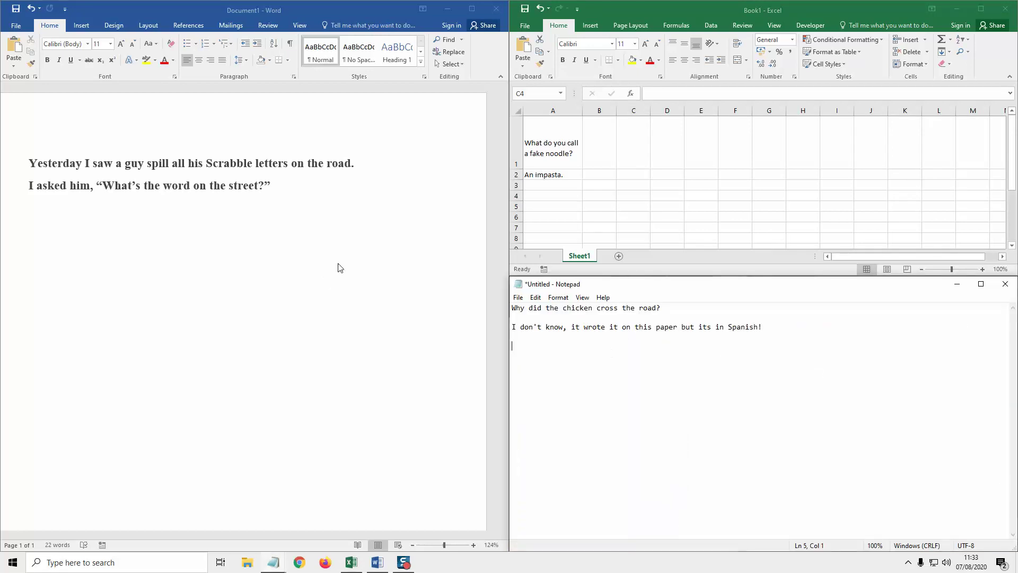
left_click(241, 16)
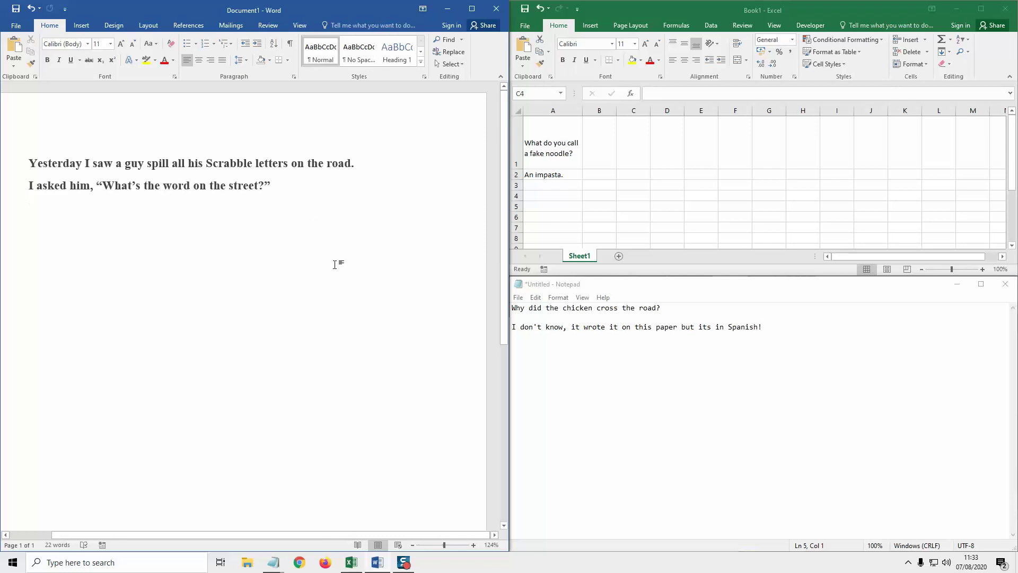
key("super+Up")
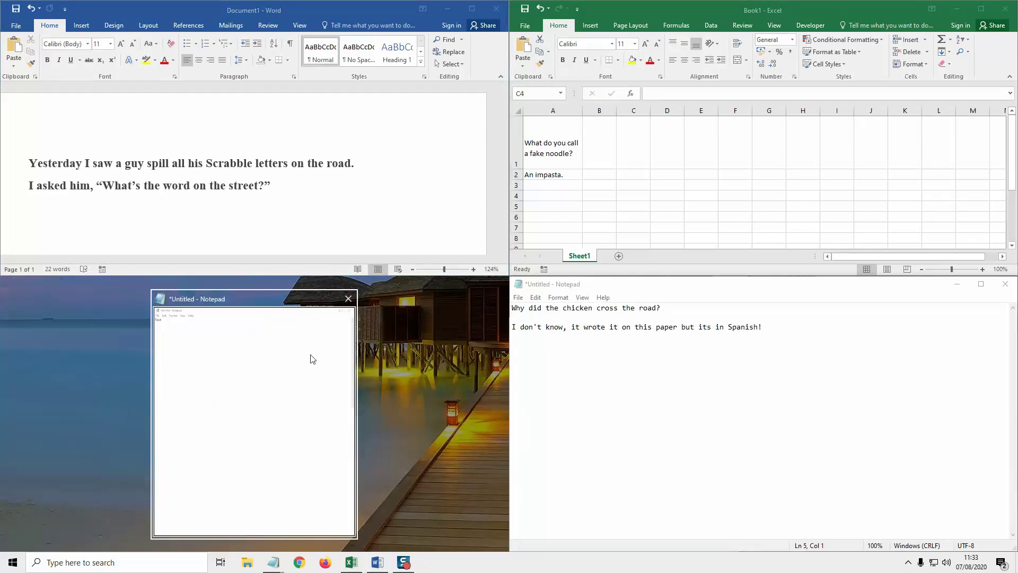
left_click(312, 359)
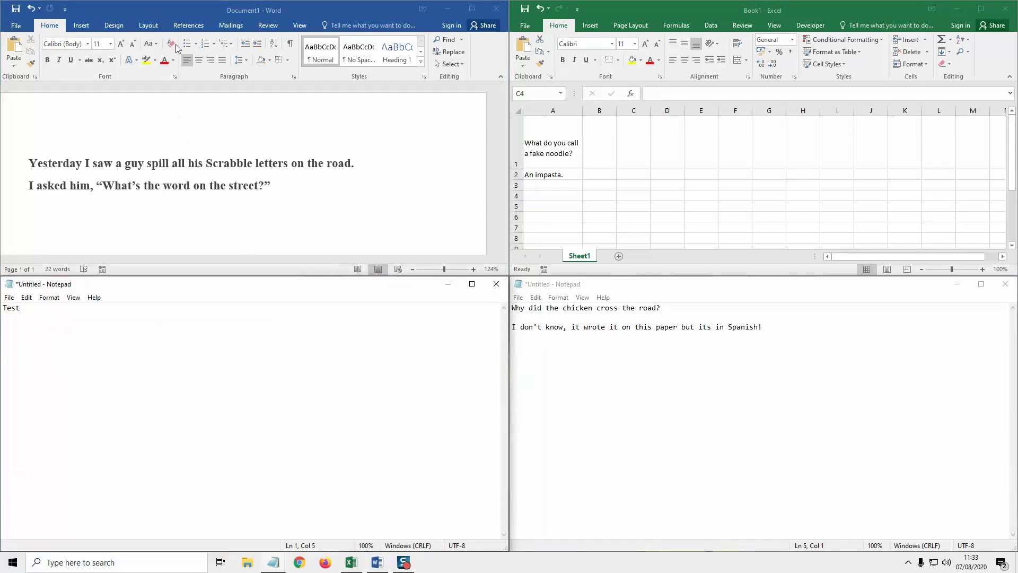
Cycle Word through quarter, half and floating positions with Win+arrow keys, ending on the left half
left_click(183, 13)
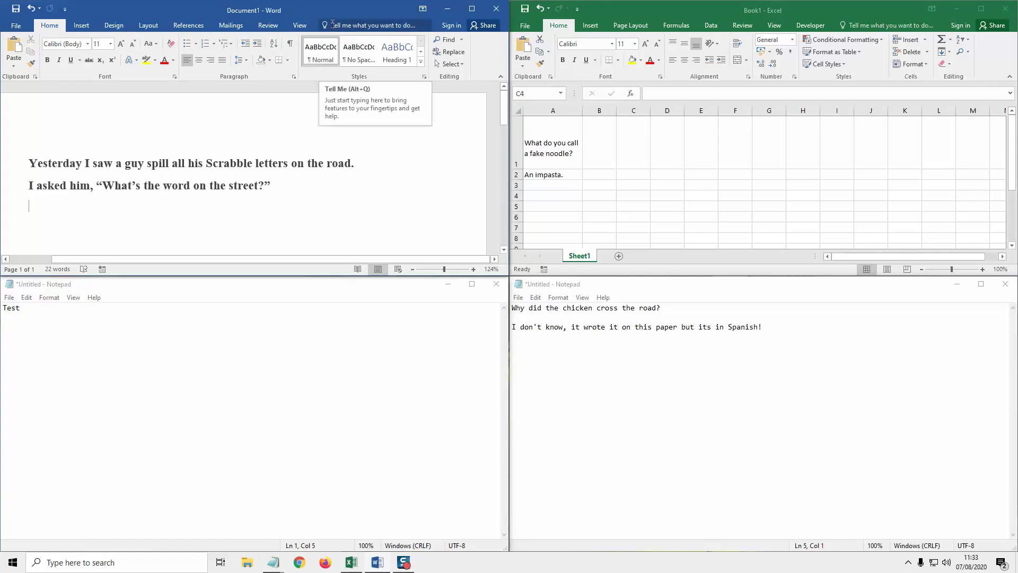
key("super+Right")
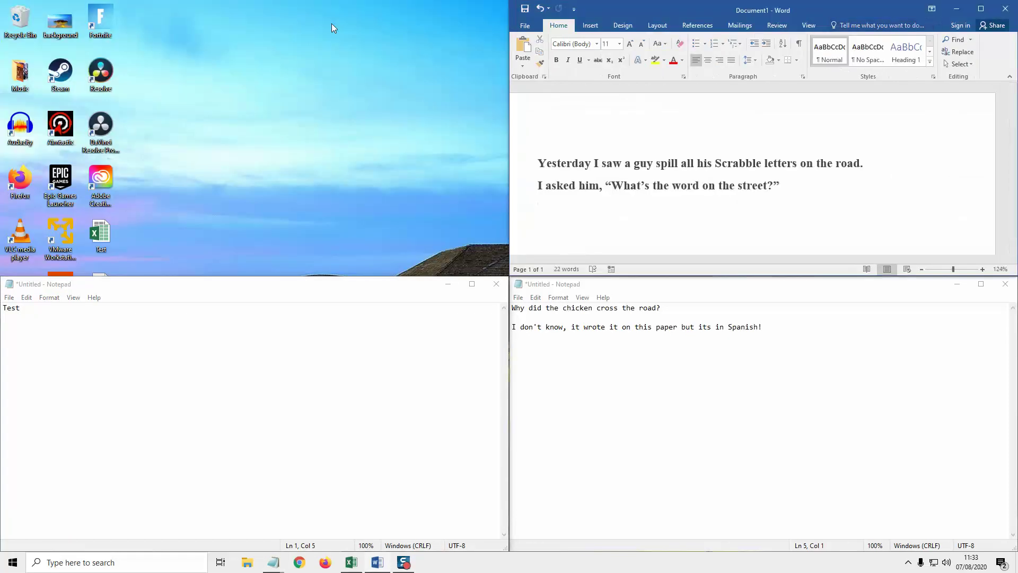
key("super+Down")
key("super+Left")
key("super+Left")
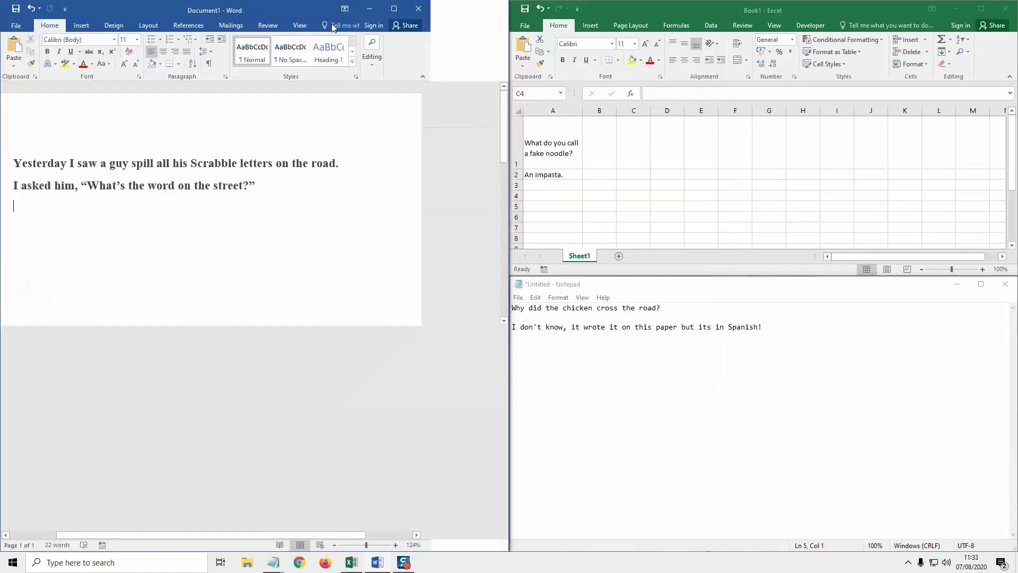
key("super+Down")
key("super+Right")
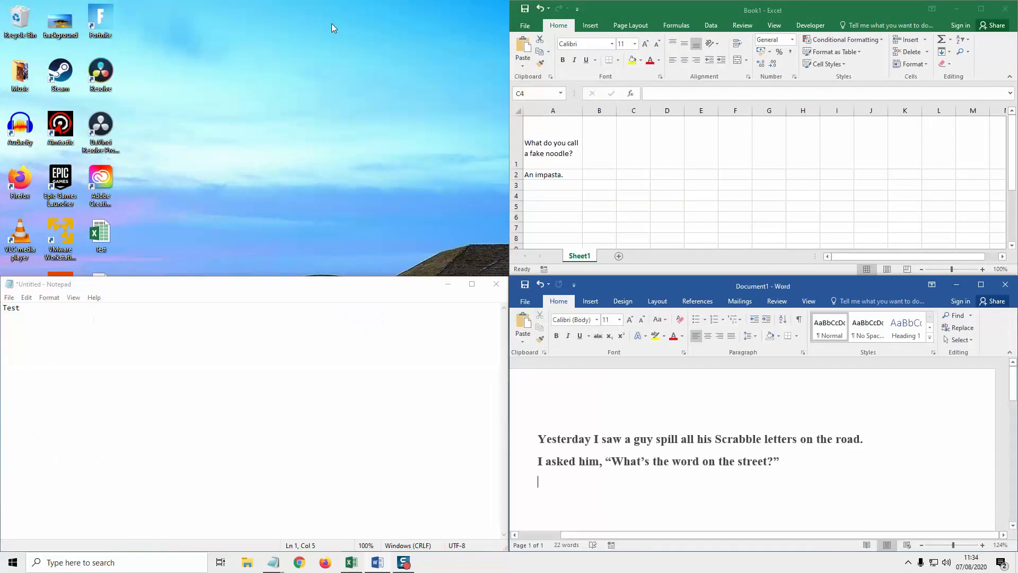
key("super+Up")
key("super+Down")
key("super+Left")
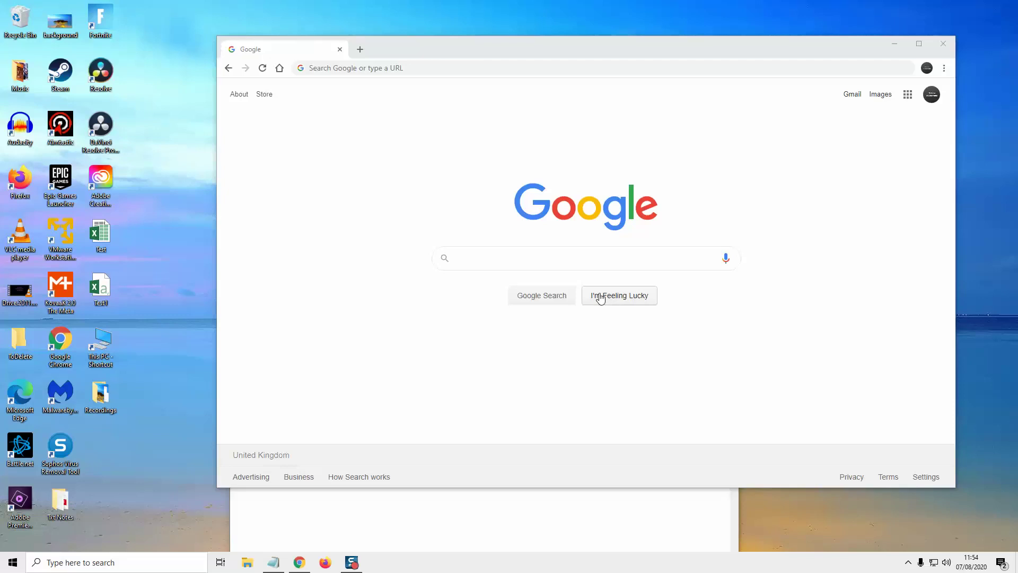
Enter two laughing, two trophy, three thumbs-up, one halo and one smiling emoji in Chrome's address bar
left_click(377, 71)
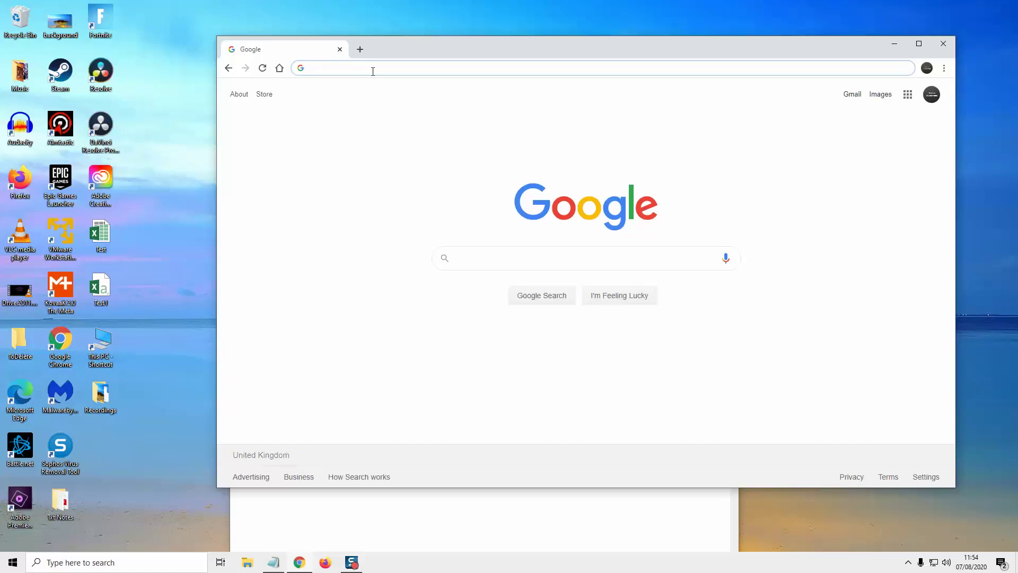
key("super+period")
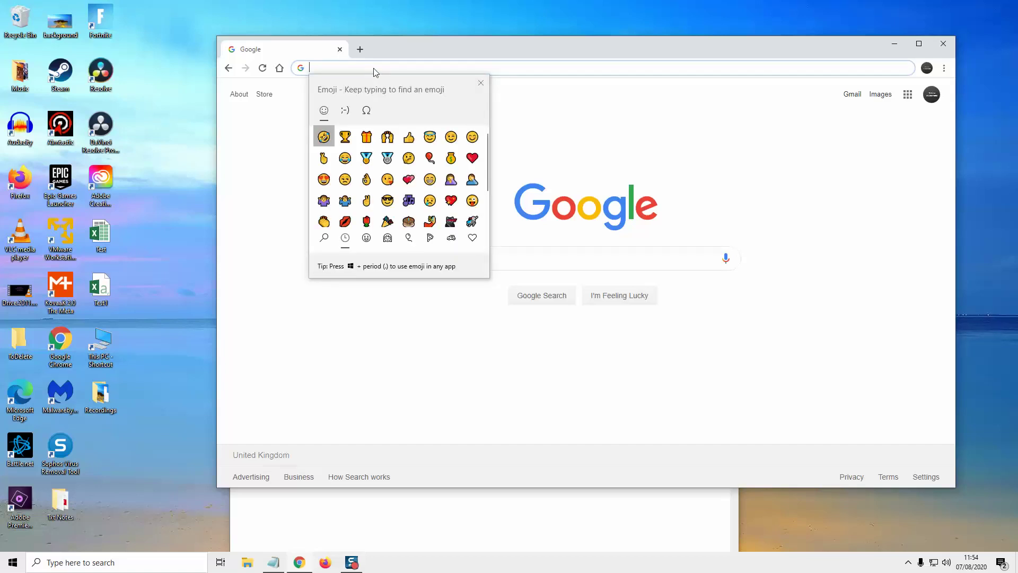
left_click(329, 139)
left_click(329, 139)
left_click(329, 139)
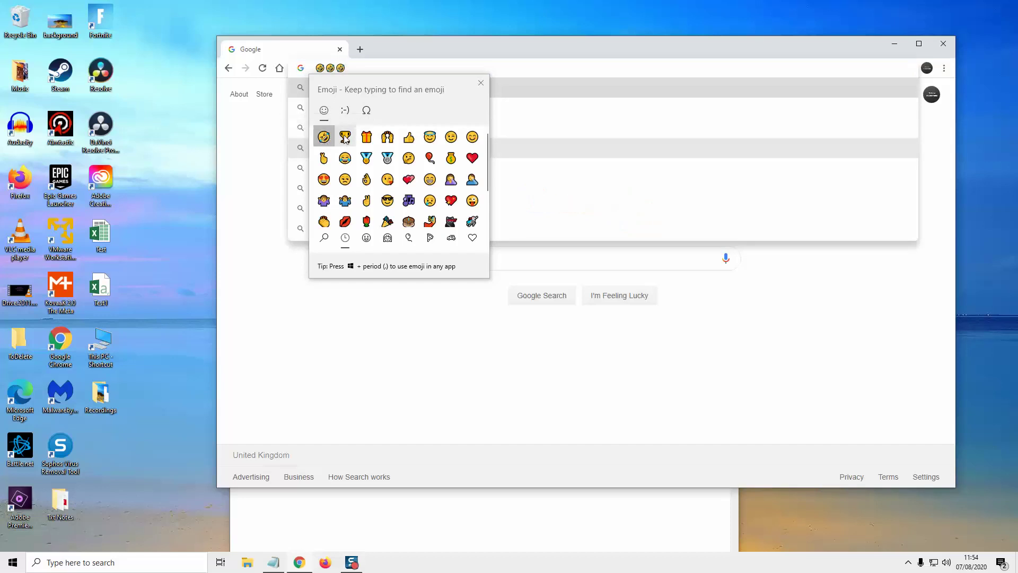
left_click(345, 138)
left_click(346, 138)
left_click(346, 138)
left_click(345, 138)
left_click(409, 137)
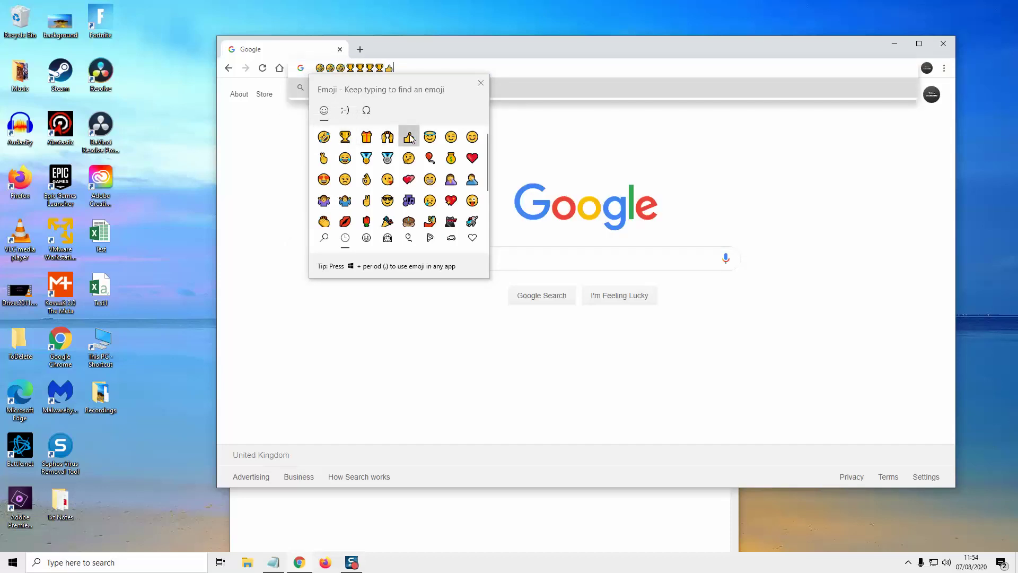
left_click(409, 138)
left_click(409, 138)
left_click(409, 138)
left_click(409, 138)
left_click(431, 137)
left_click(431, 138)
left_click(431, 137)
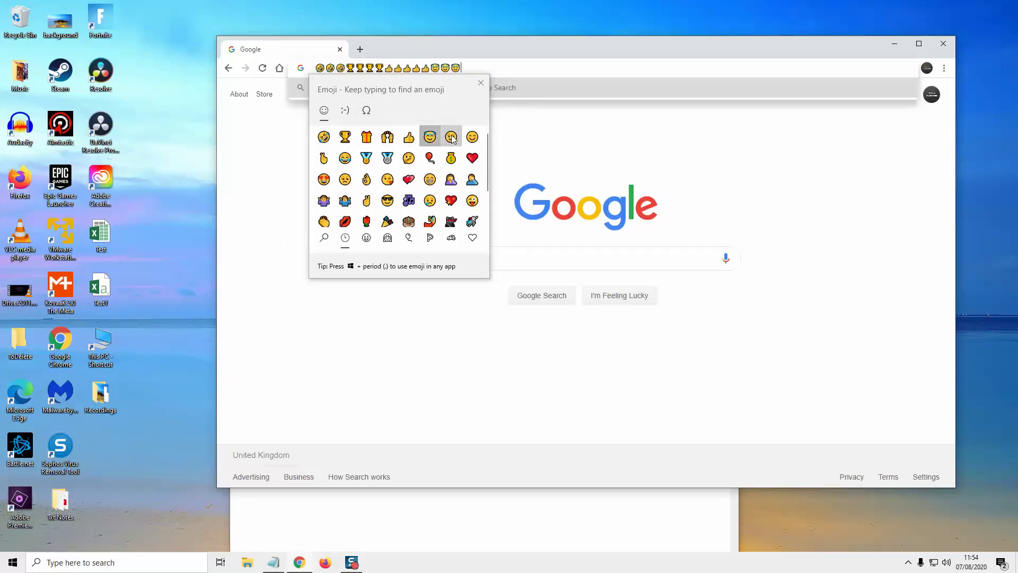
left_click(451, 137)
left_click(452, 137)
left_click(451, 136)
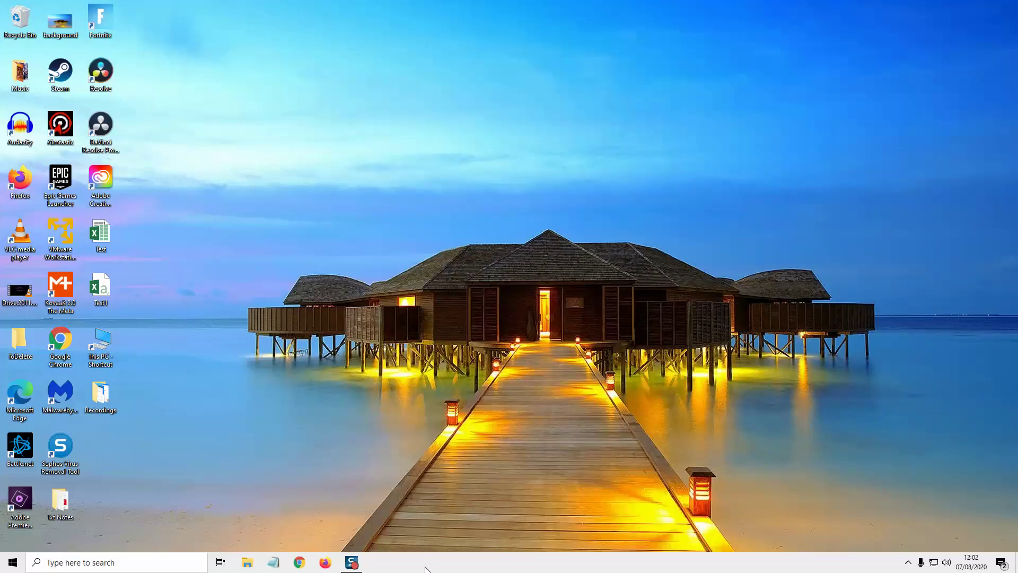
Show Task Manager's Start-up list sorted by status with enabled programs first
right_click(403, 570)
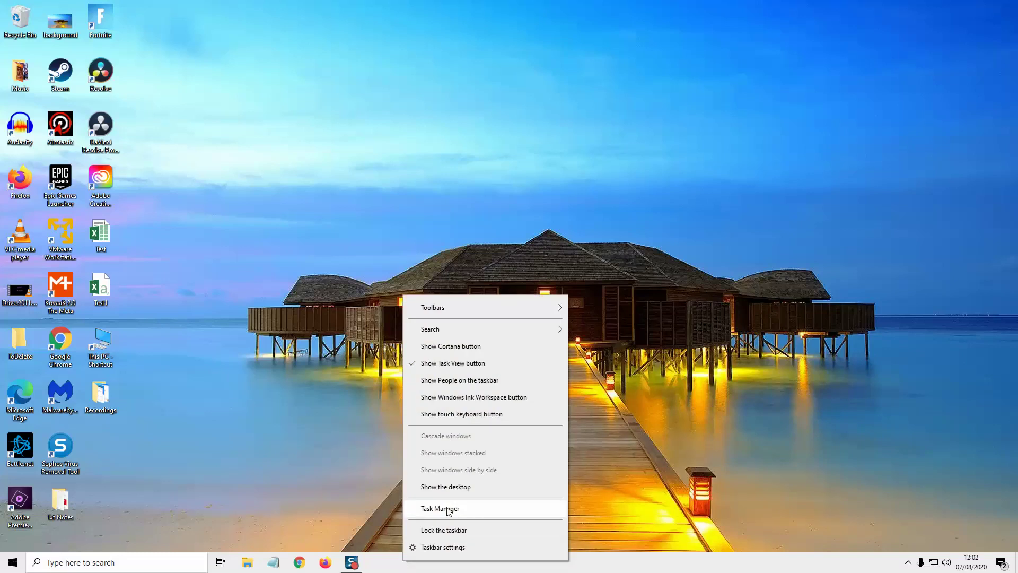
left_click(463, 509)
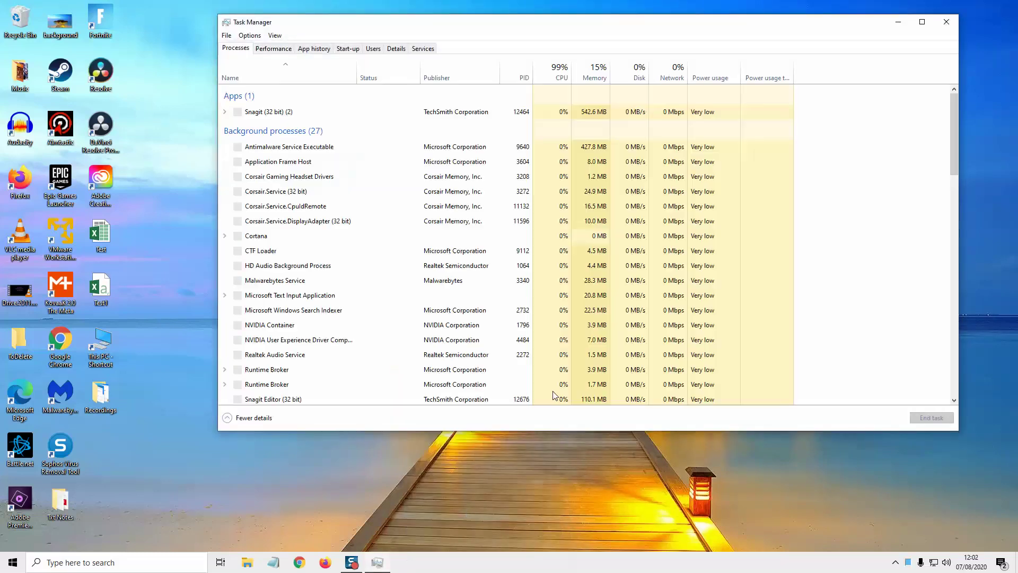
left_click(355, 53)
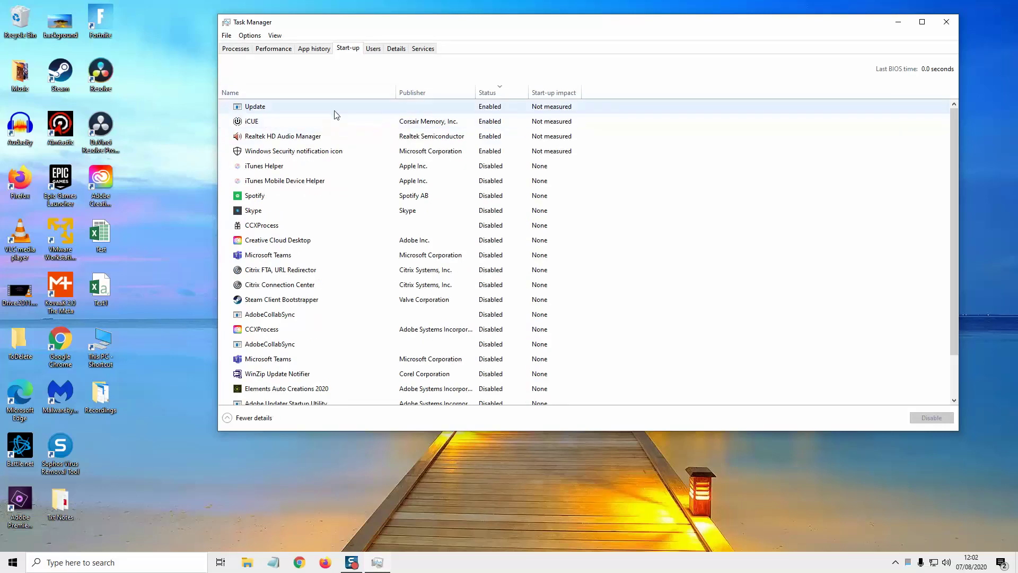
scroll(344, 234, "down", 2)
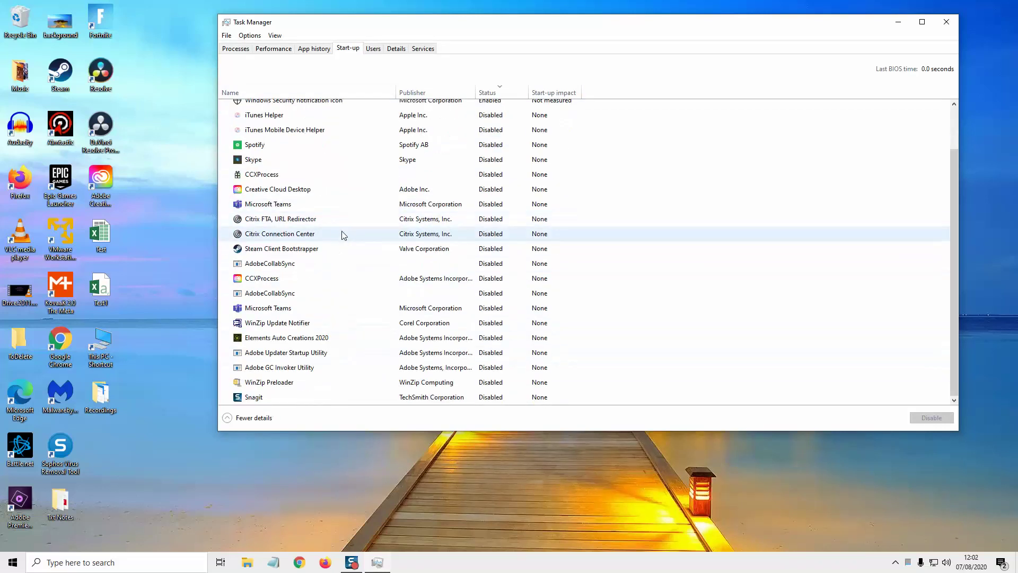
scroll(344, 234, "up", 2)
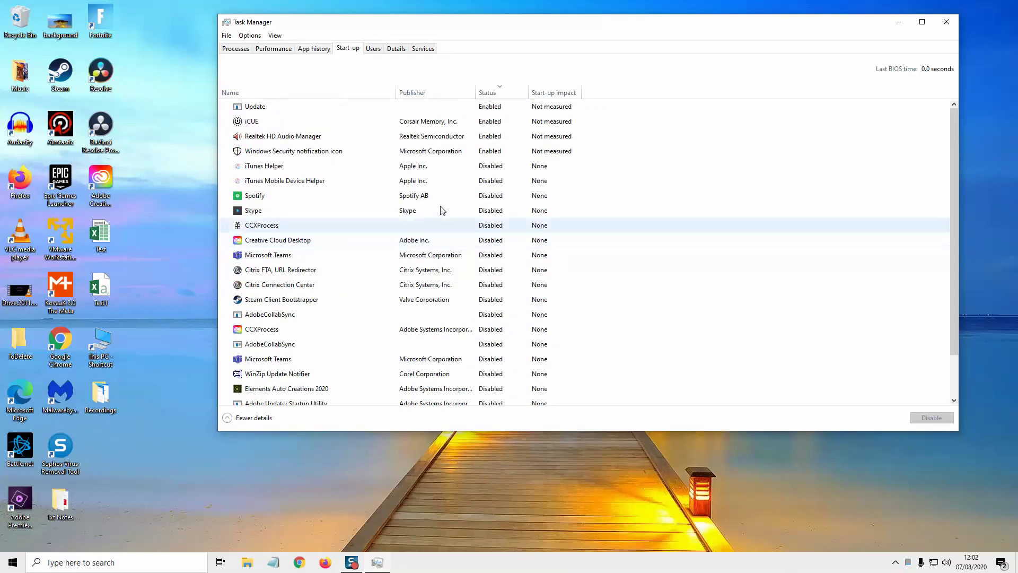
left_click(508, 97)
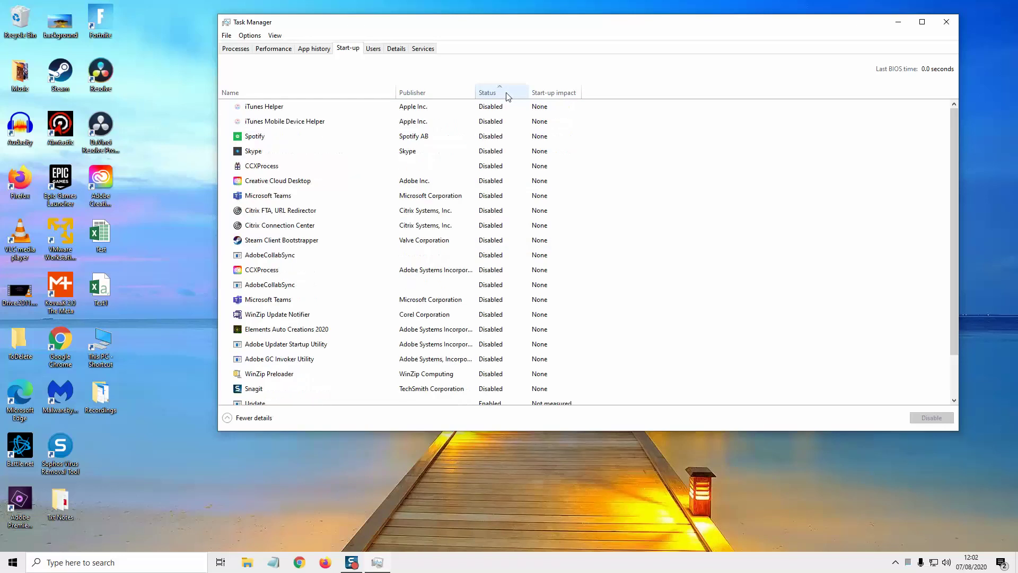
left_click(508, 97)
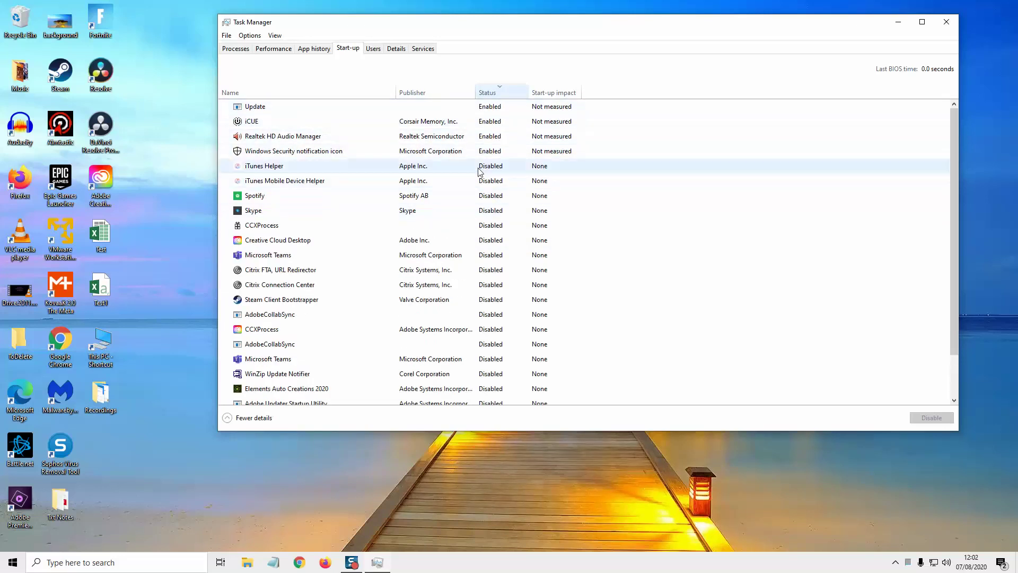
Disable then re-enable the Update start-up entry, and search online for Citrix Connection Center
left_click(306, 111)
right_click(305, 107)
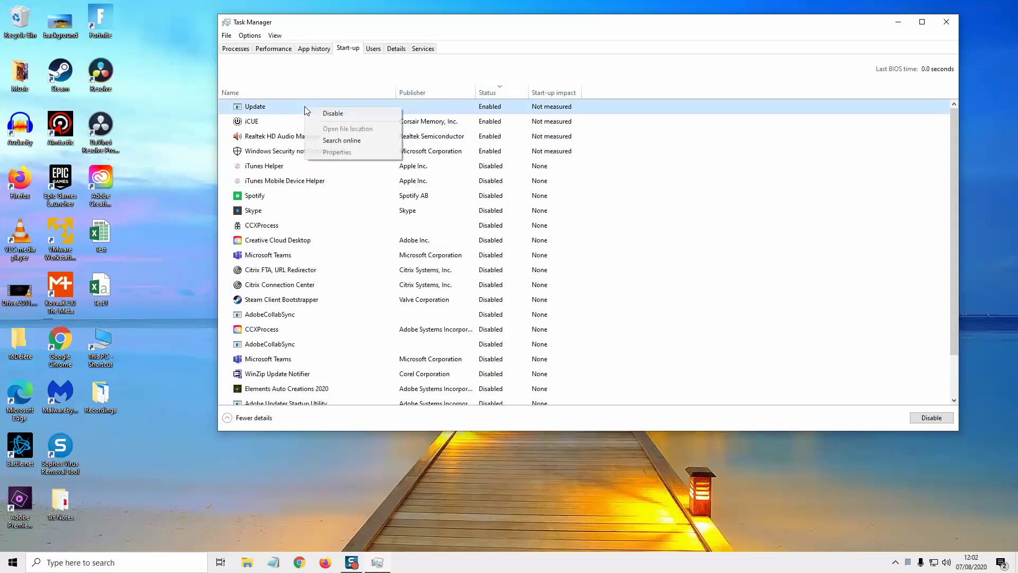
left_click(343, 113)
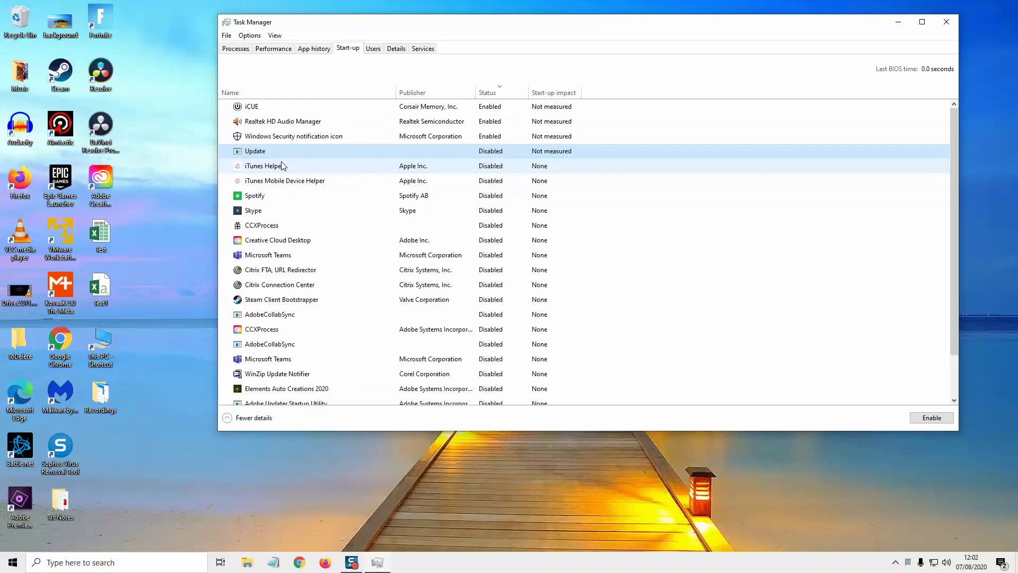
right_click(304, 153)
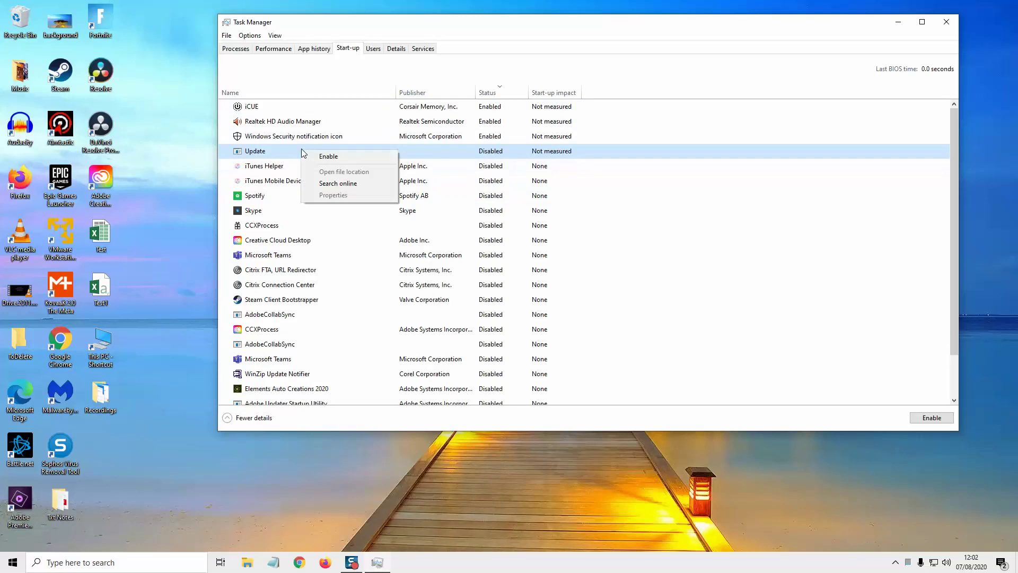
left_click(337, 154)
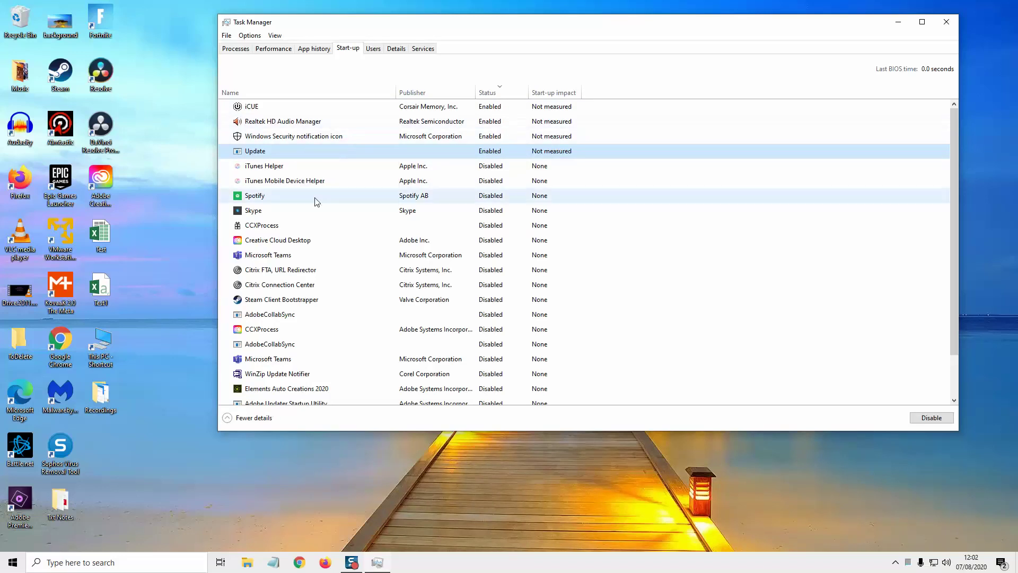
right_click(307, 286)
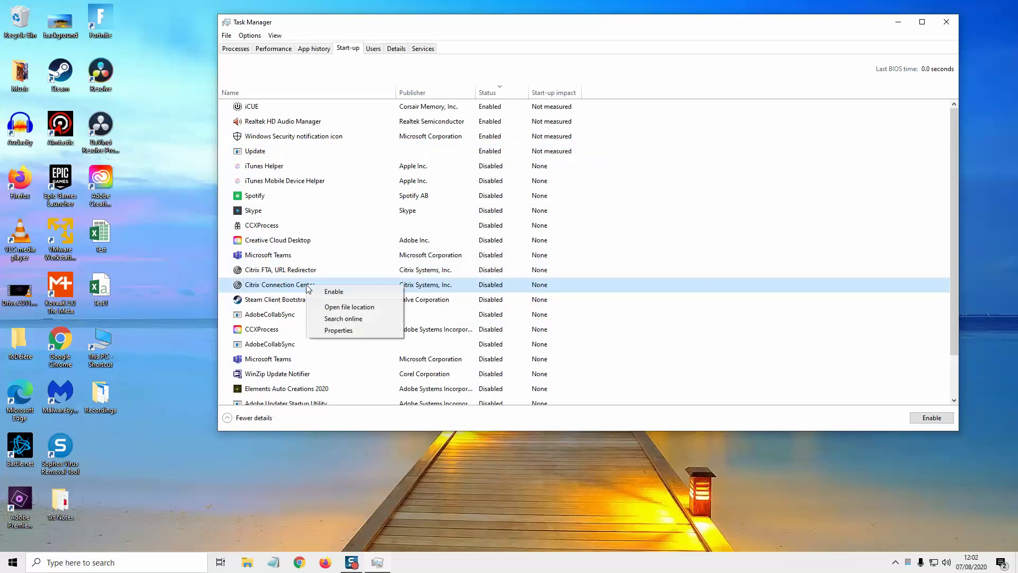
left_click(371, 321)
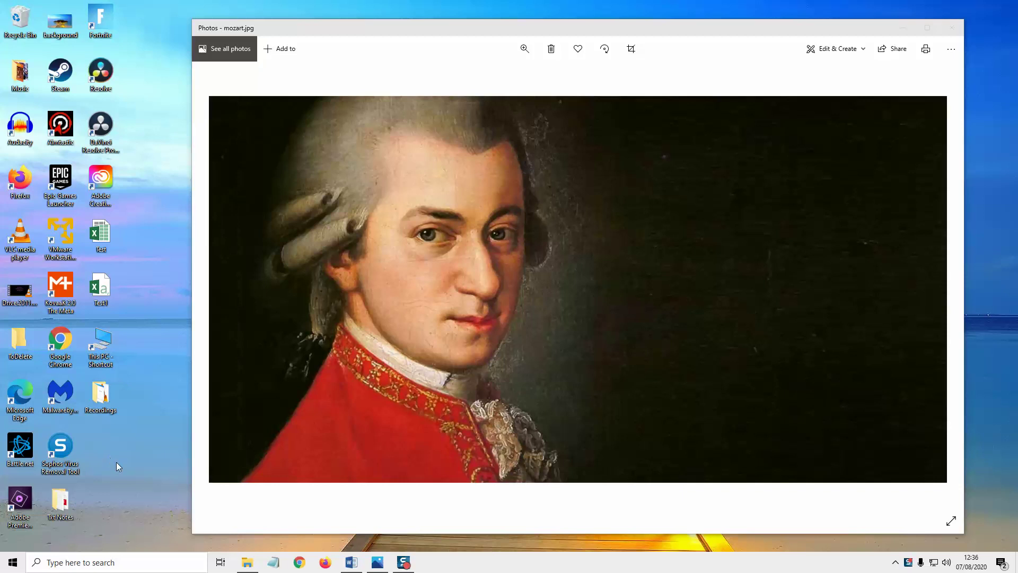
Search for 'snip' from the Start menu and launch Snip & Sketch
left_click(7, 565)
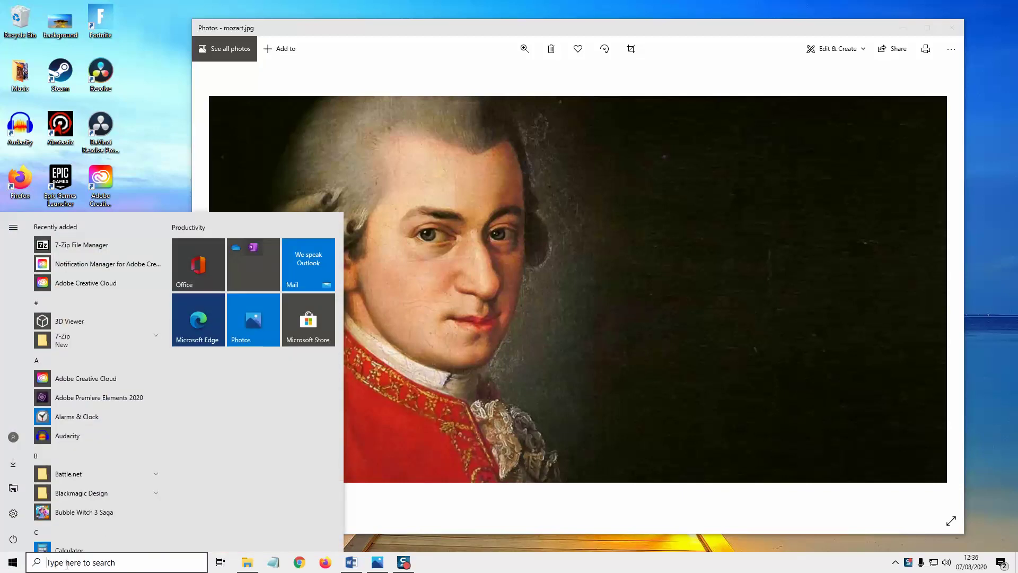
left_click(64, 562)
type("snip")
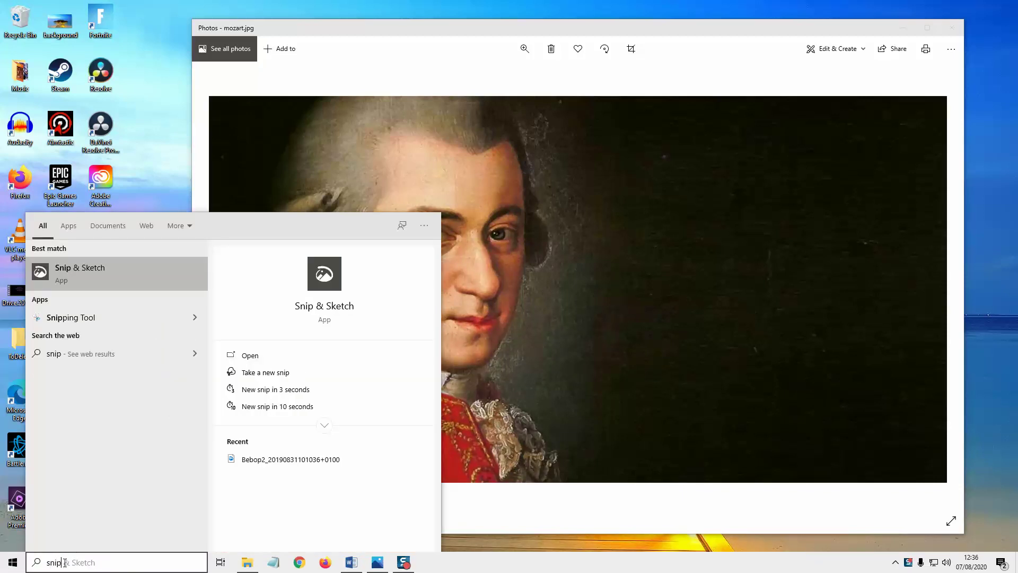
left_click(108, 273)
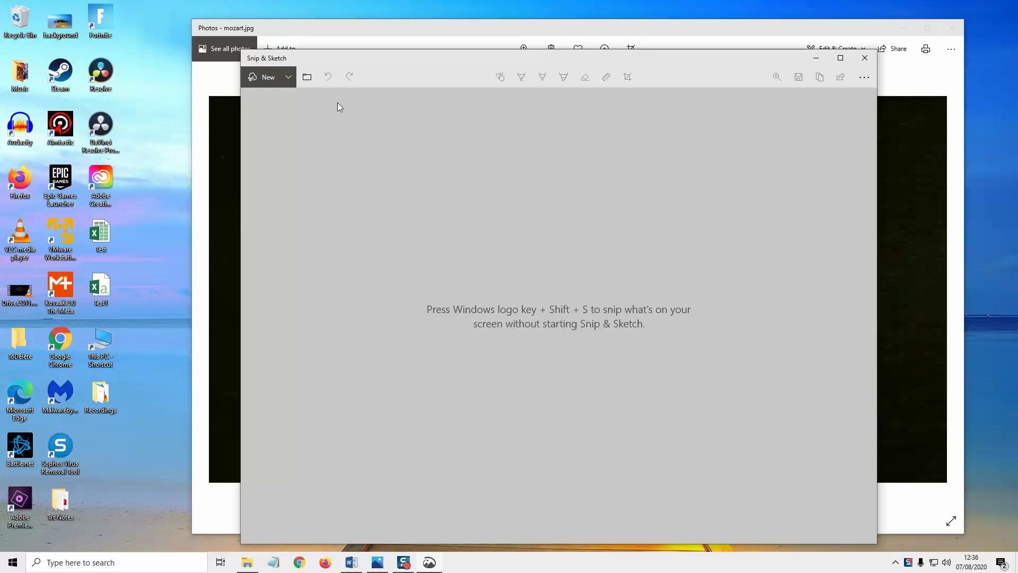
Start a new snip and drag a rectangle around Mozart's face in the portrait
left_click(268, 77)
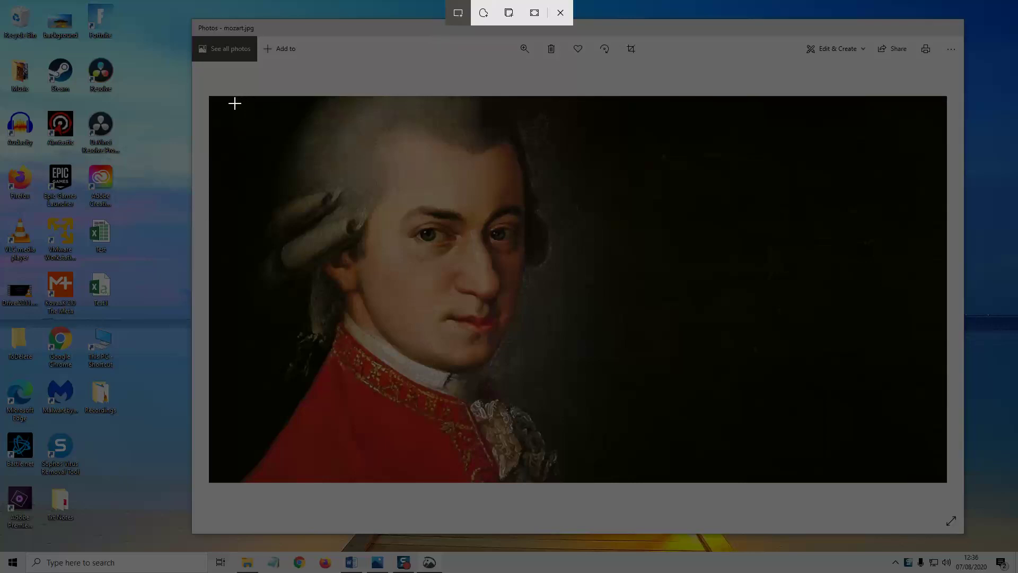
left_click_drag(234, 103, 638, 393)
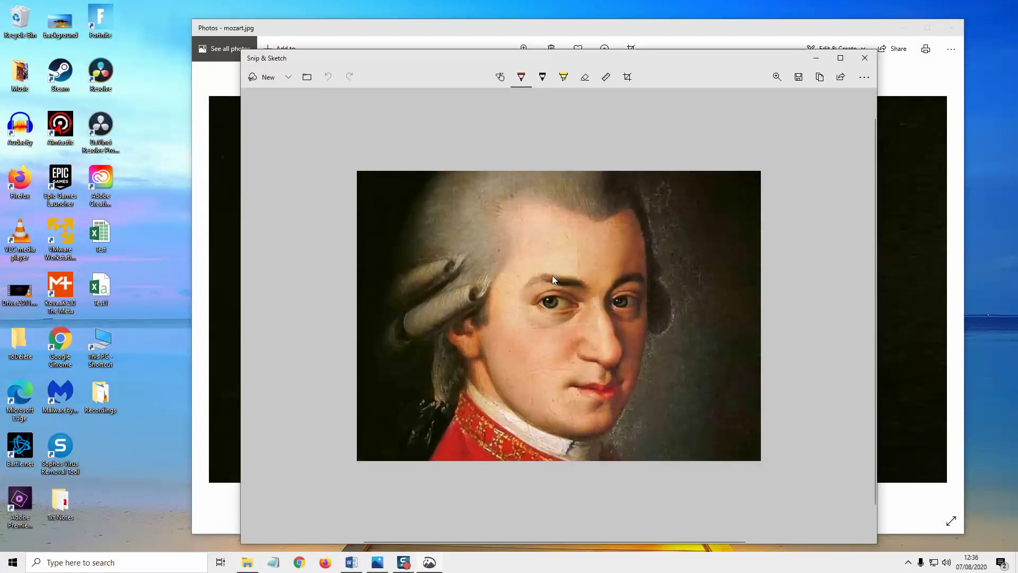
Draw red glasses around Mozart's eyes with the red ballpoint pen
left_click(521, 77)
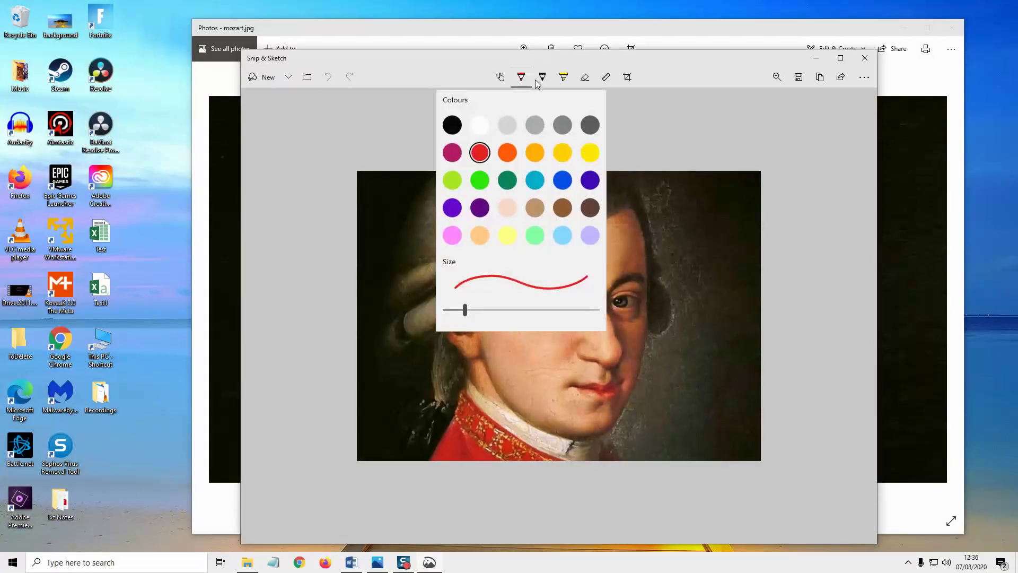
left_click(480, 153)
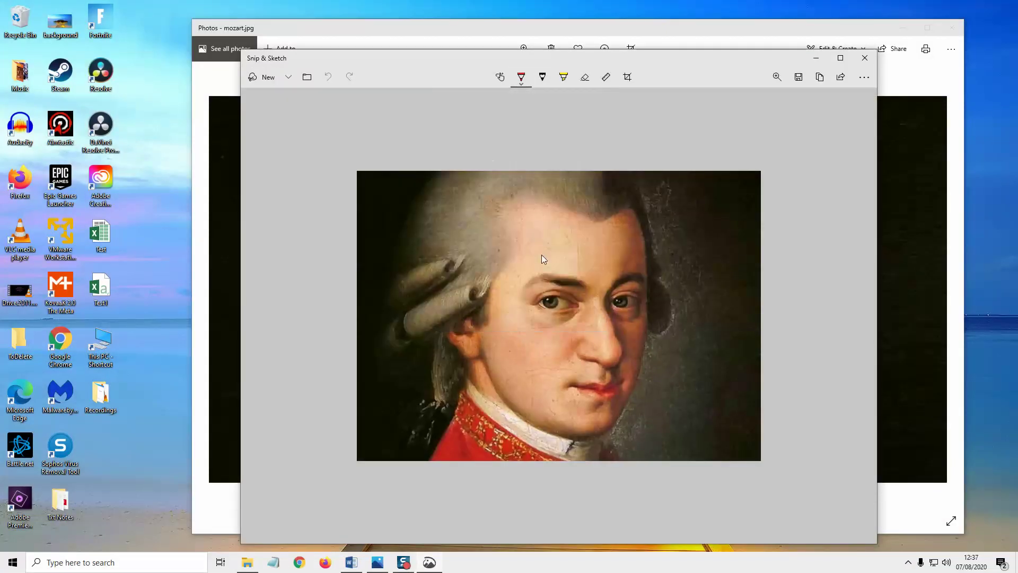
left_click_drag(530, 291, 535, 263)
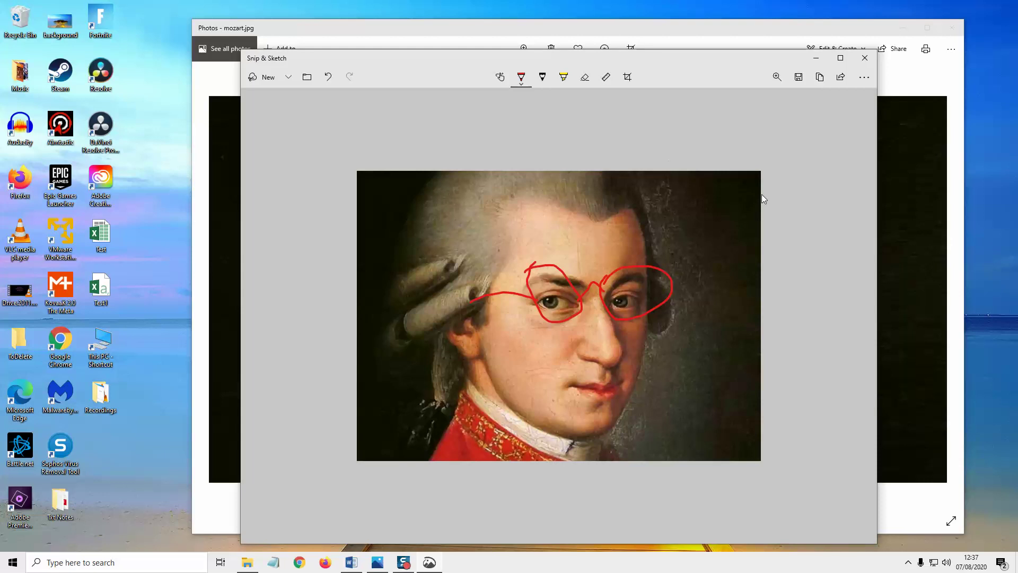
Copy the annotated snip, paste it as a picture into the blank Word document, and minimize Word
left_click(821, 78)
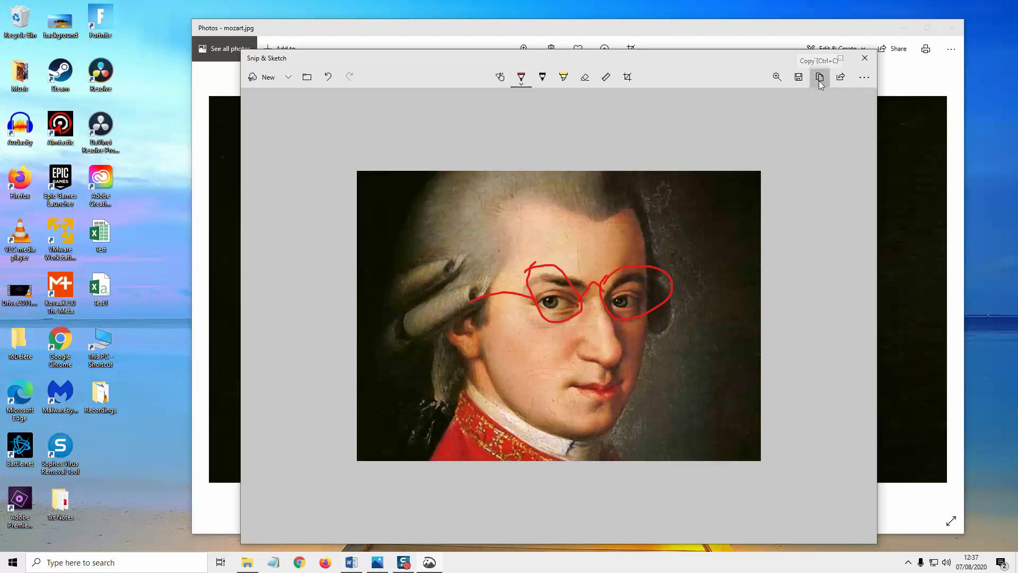
left_click(351, 562)
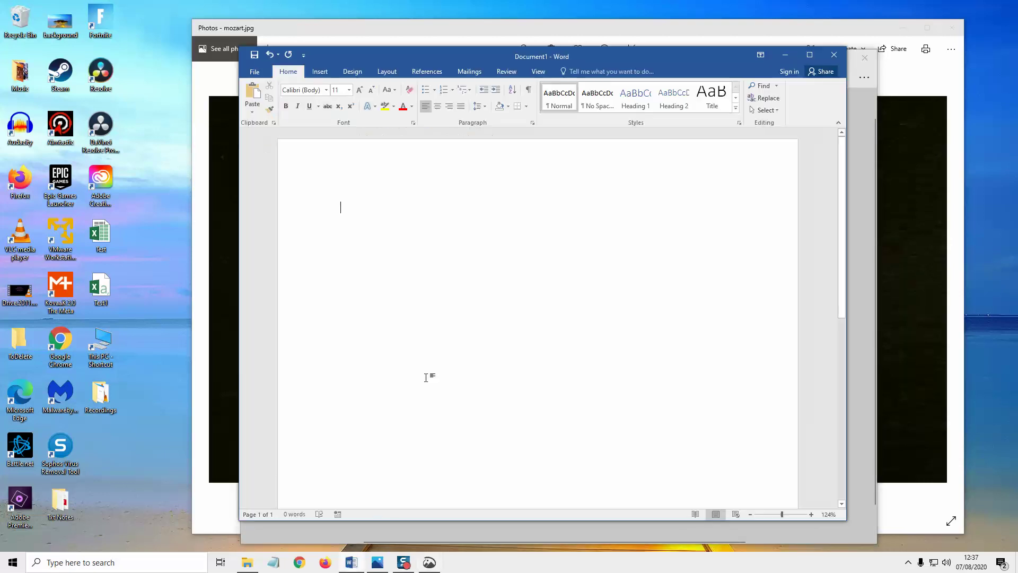
right_click(431, 271)
left_click(470, 319)
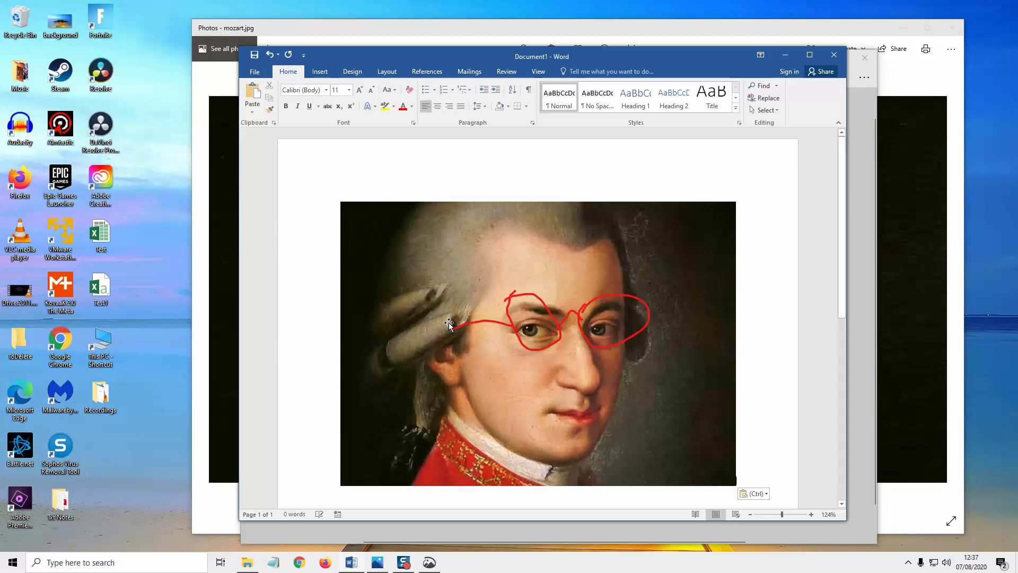
left_click(781, 56)
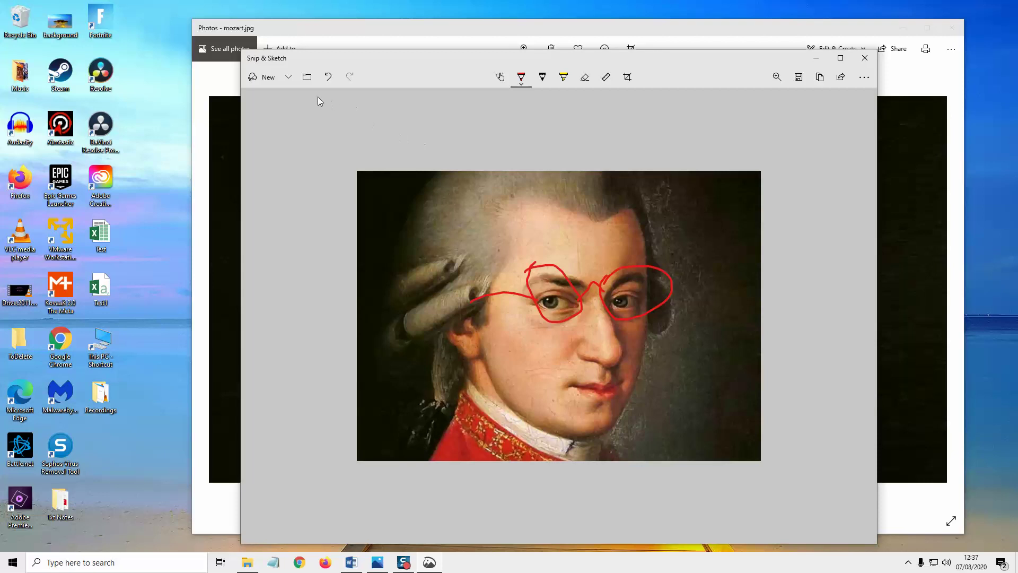
Take a new rectangular snip of Mozart's face and move the new snip window aside
left_click(257, 77)
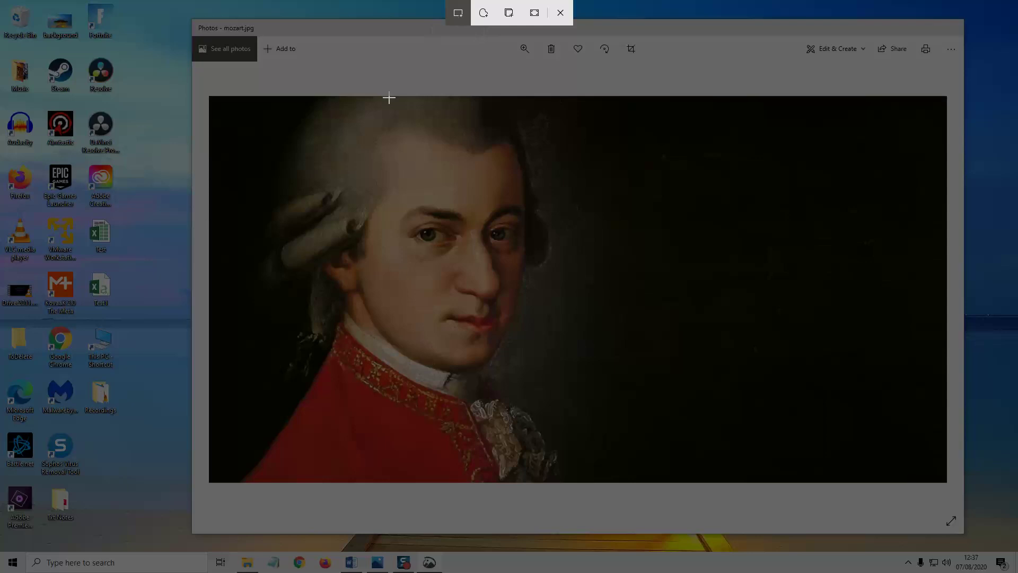
left_click_drag(326, 137, 618, 345)
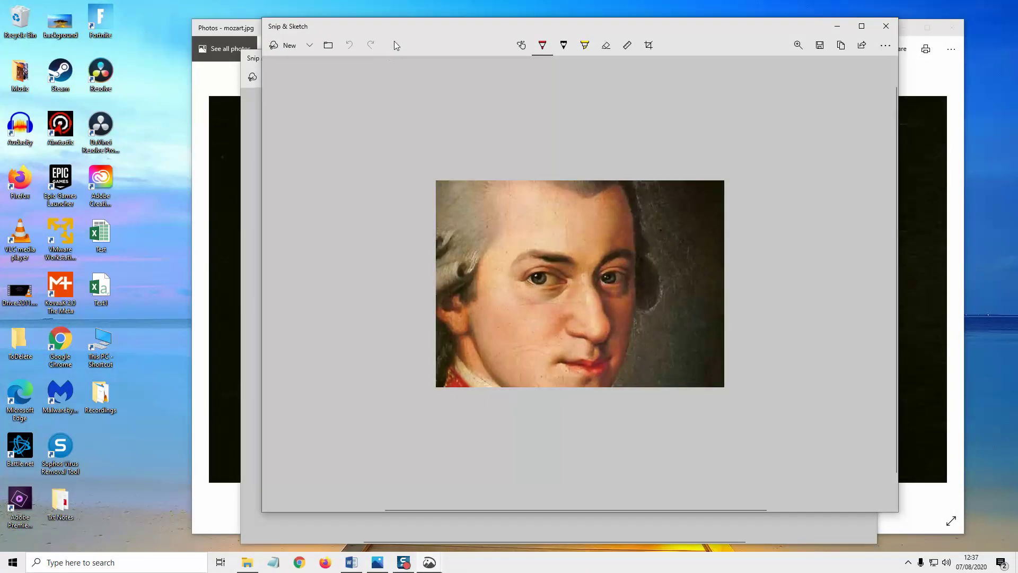
mouse_move(395, 33)
left_mouse_down()
mouse_move(502, 78)
mouse_move(626, 51)
mouse_move(679, 130)
mouse_move(716, 154)
left_mouse_up()
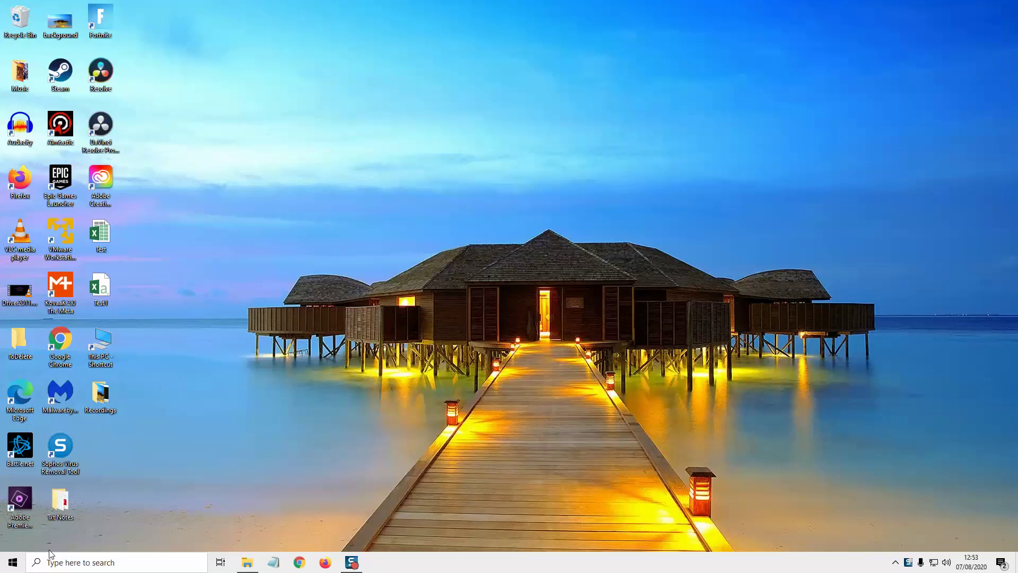
Pin Excel 2016 to the taskbar from its Start menu entry's More options
left_click(11, 563)
scroll(77, 445, "down", 6)
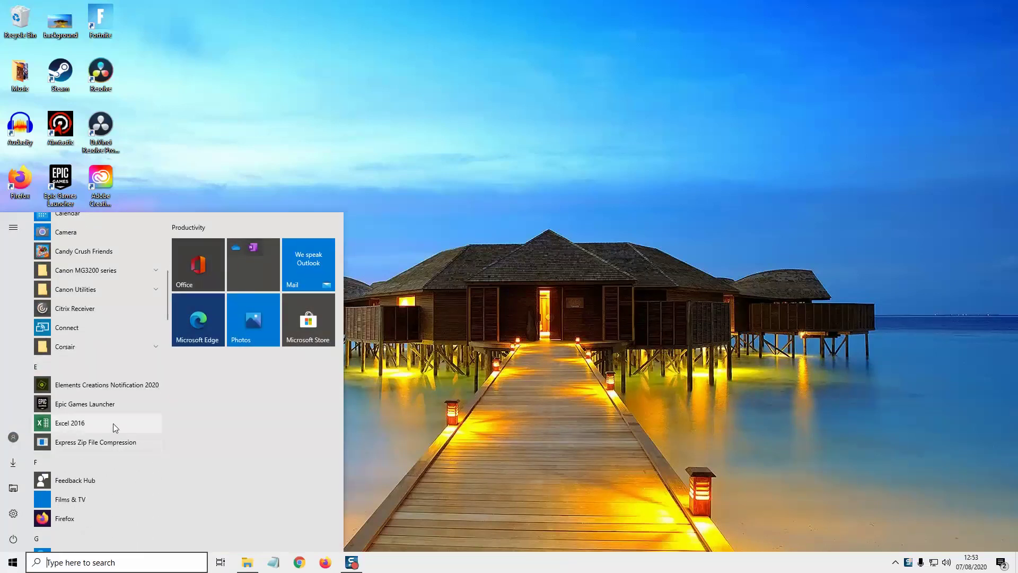
right_click(113, 423)
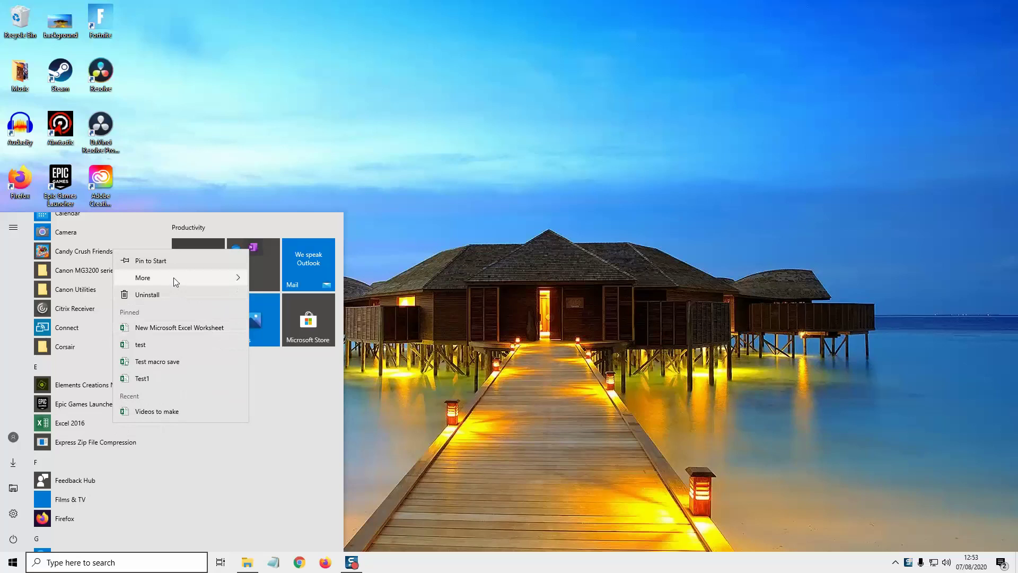
mouse_move(173, 278)
left_click(311, 281)
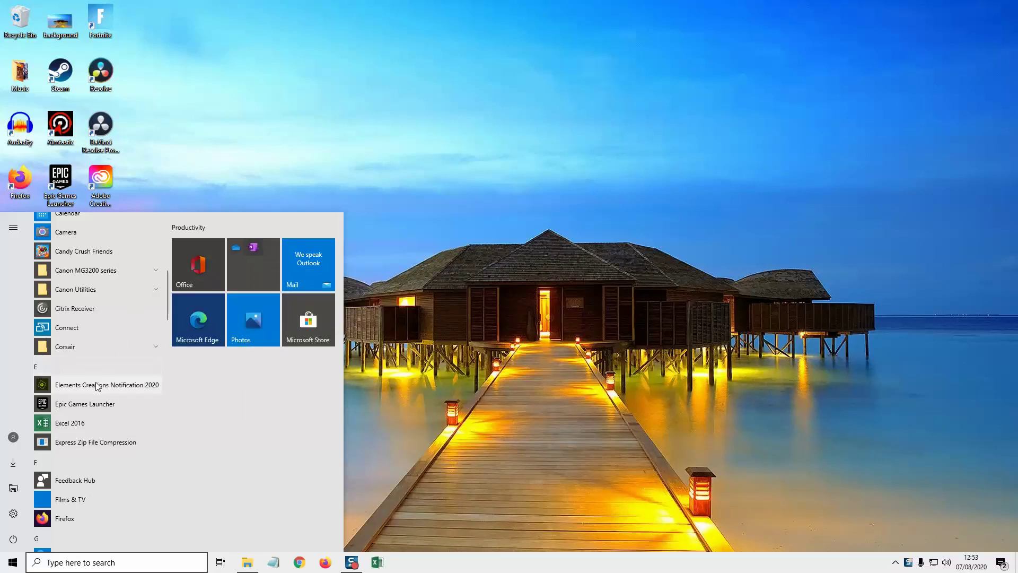
left_click_drag(114, 385, 416, 567)
left_click(461, 399)
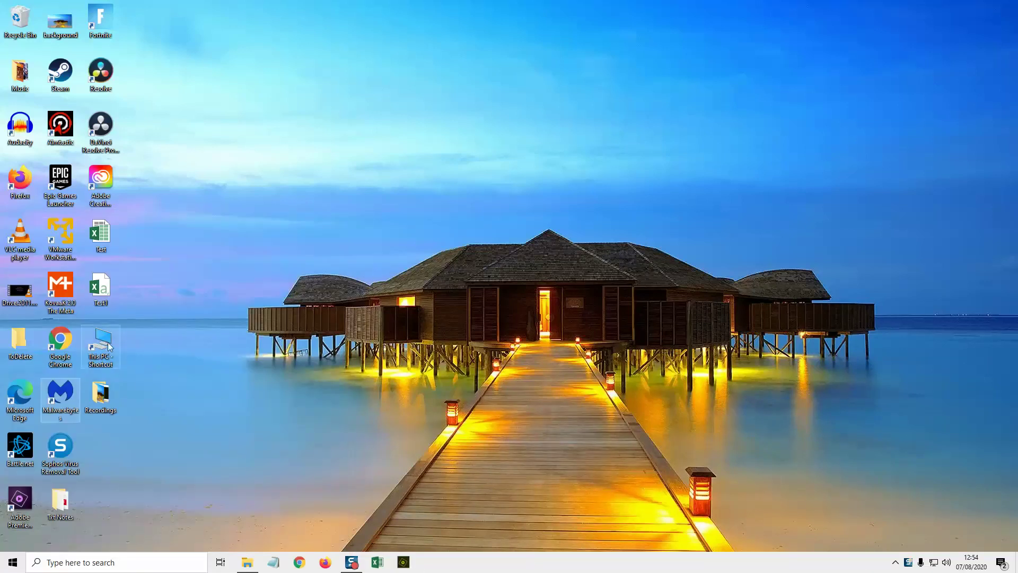
Drag the This PC and Microsoft Edge desktop shortcuts onto the taskbar to pin them
left_click_drag(101, 346, 433, 520)
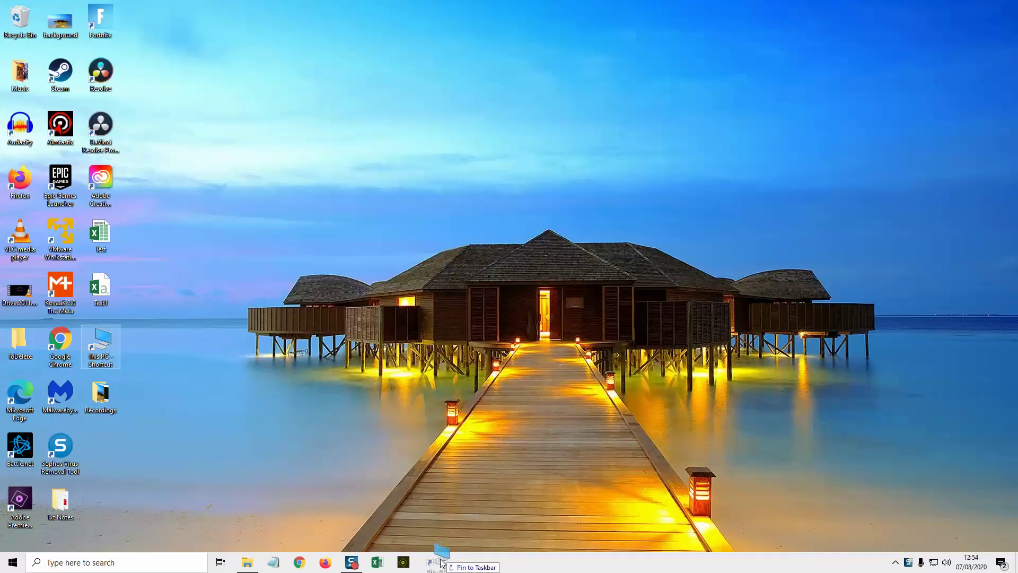
left_click_drag(440, 563, 441, 563)
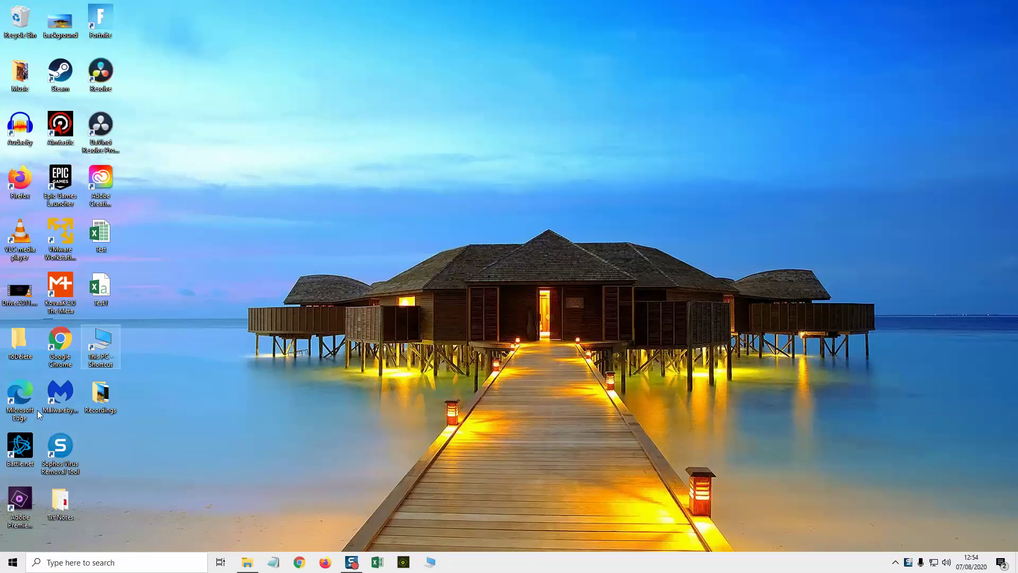
left_click_drag(38, 415, 455, 562)
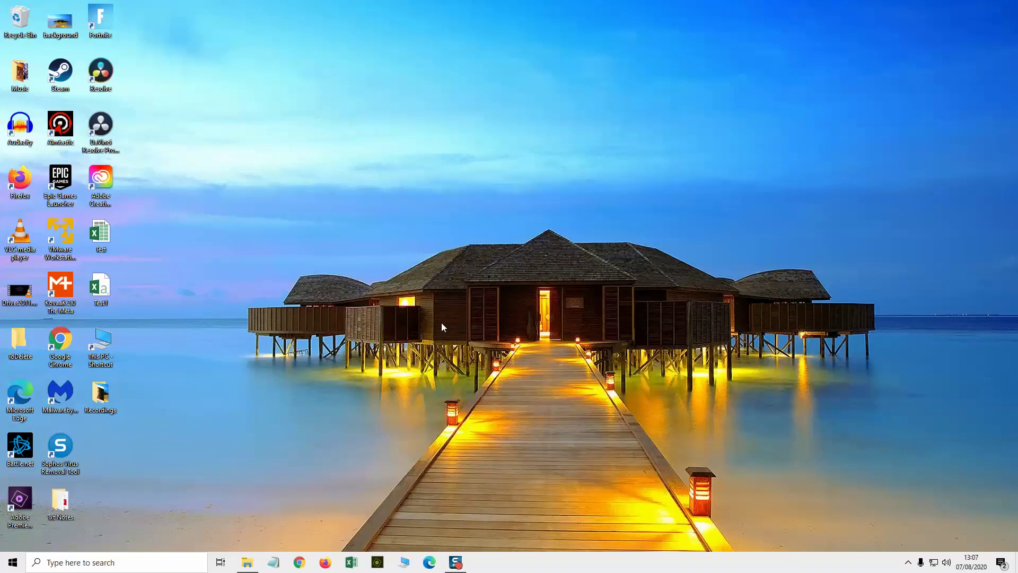
Unpin New Microsoft Excel Worksheet from Excel's taskbar jump list, leaving test, Test macro save and Test1 pinned
right_click(351, 567)
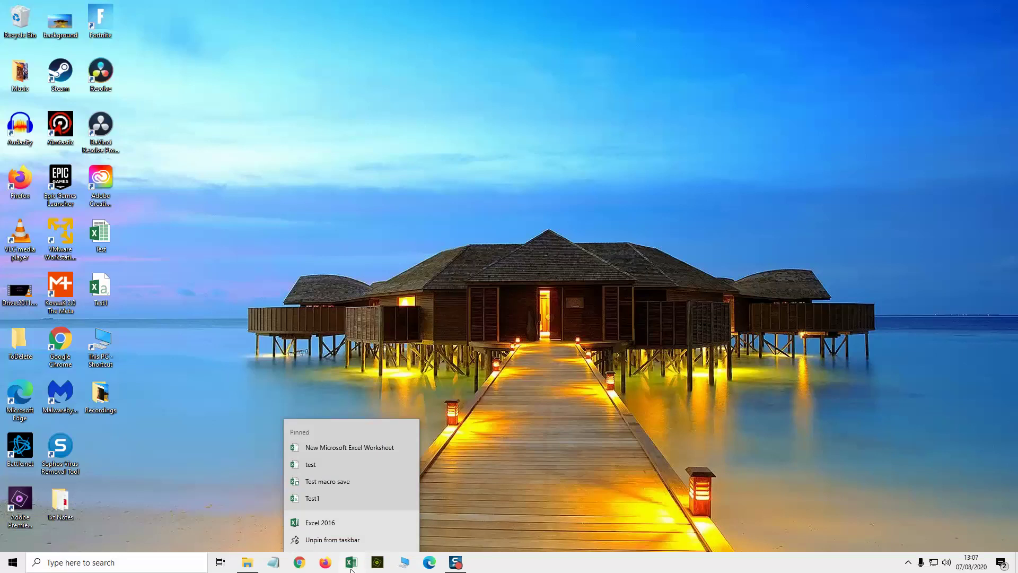
right_click(342, 447)
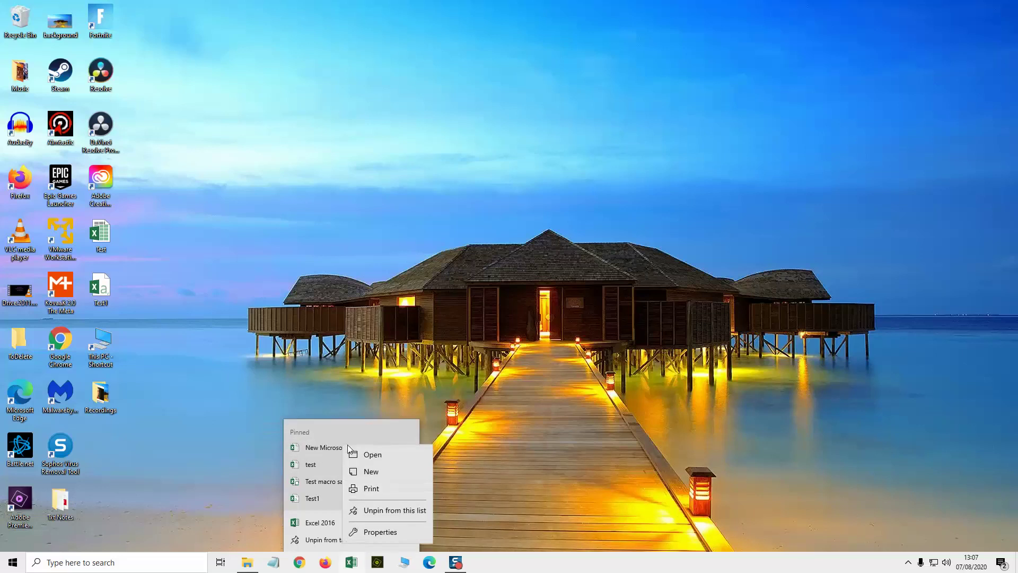
left_click(404, 512)
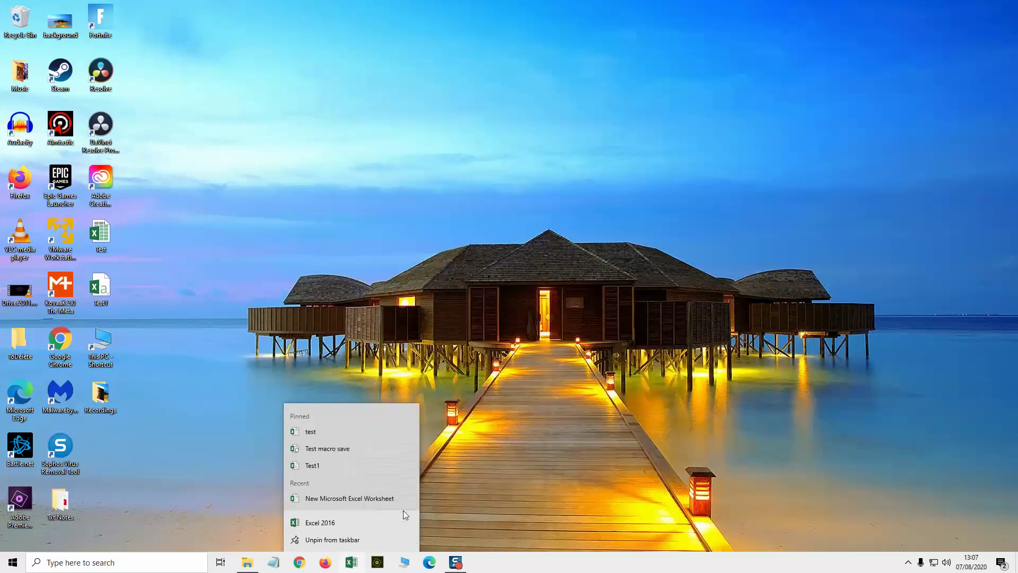
right_click(356, 434)
left_click(391, 499)
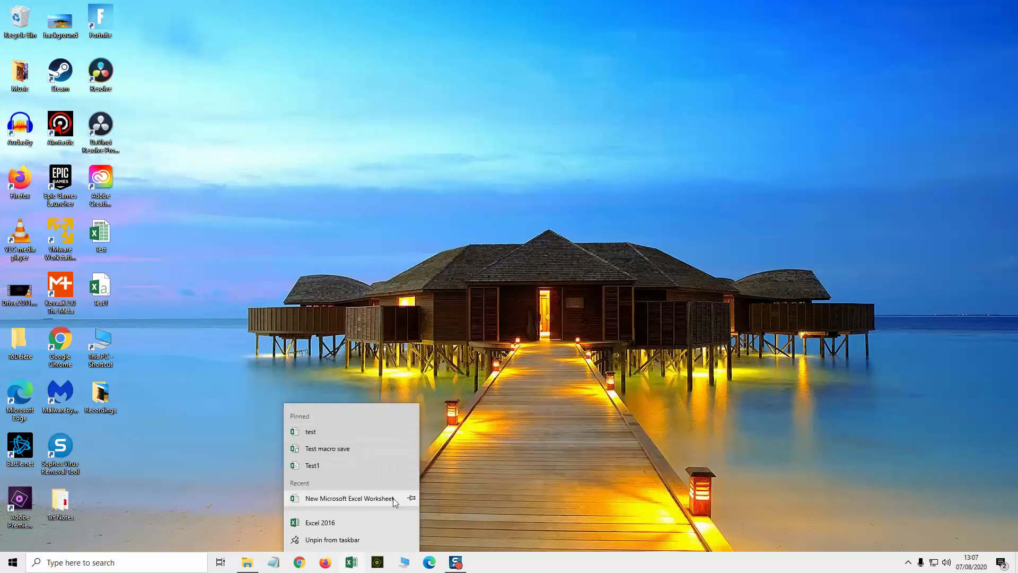
left_click(231, 384)
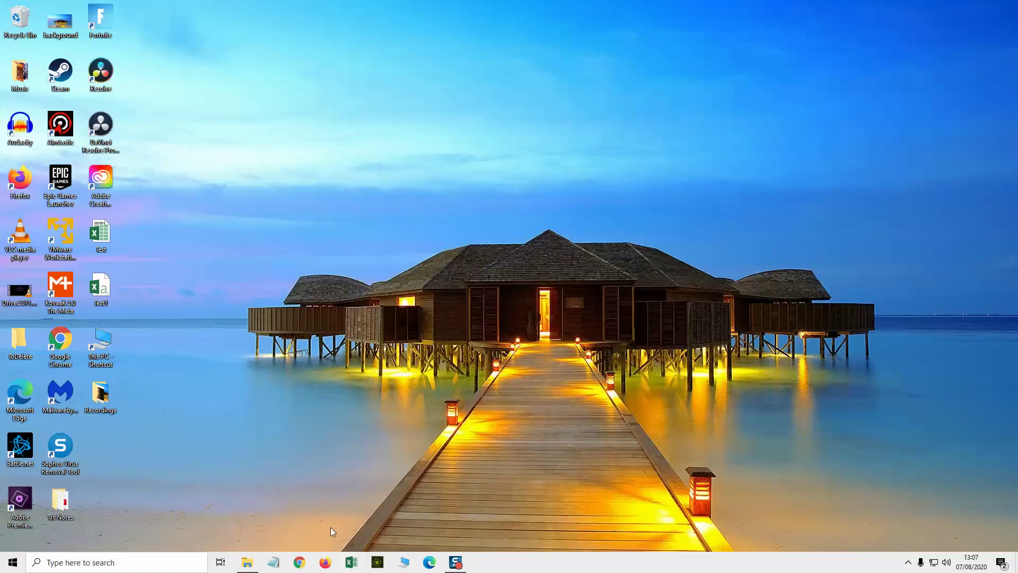
left_click(13, 562)
left_click(14, 514)
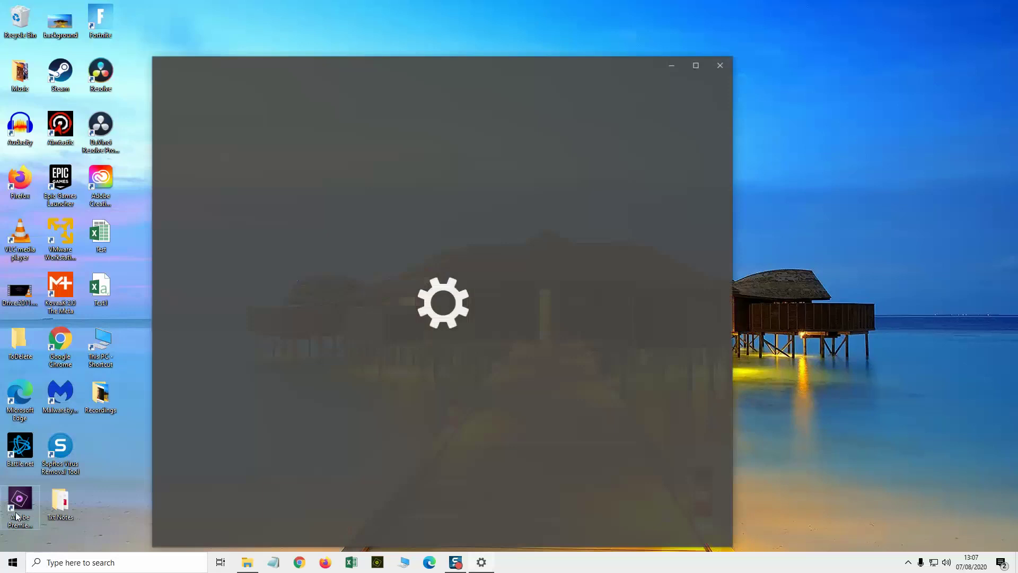
type("start")
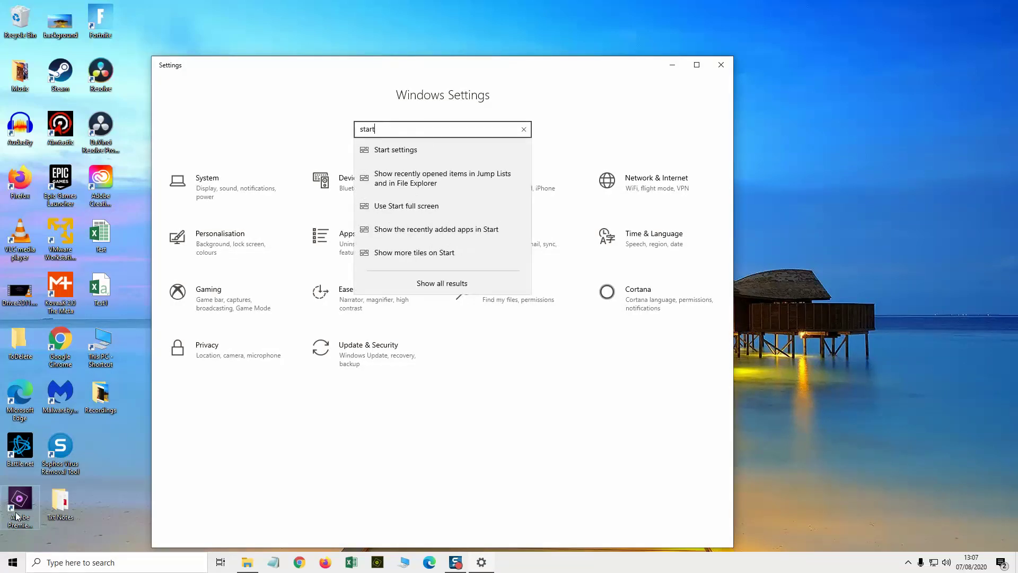
left_click(392, 143)
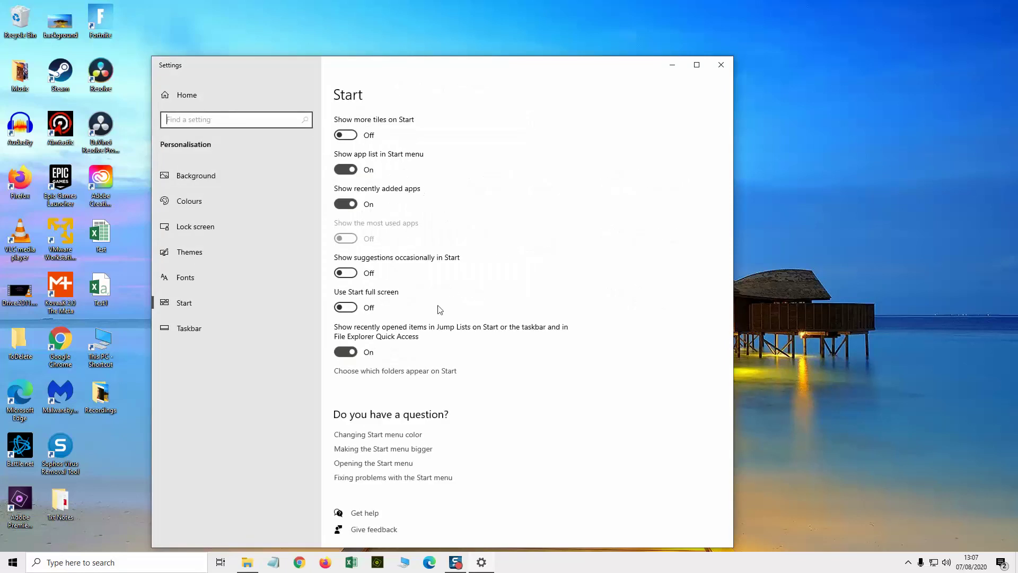
left_click(353, 353)
left_click(348, 352)
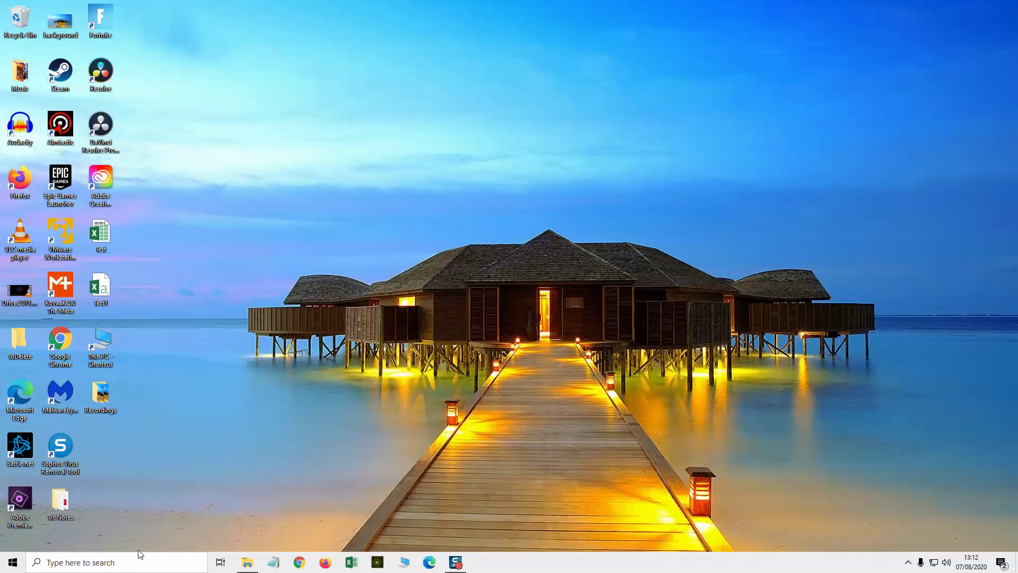
Hide the taskbar search box, then bring back the full search box
right_click(675, 565)
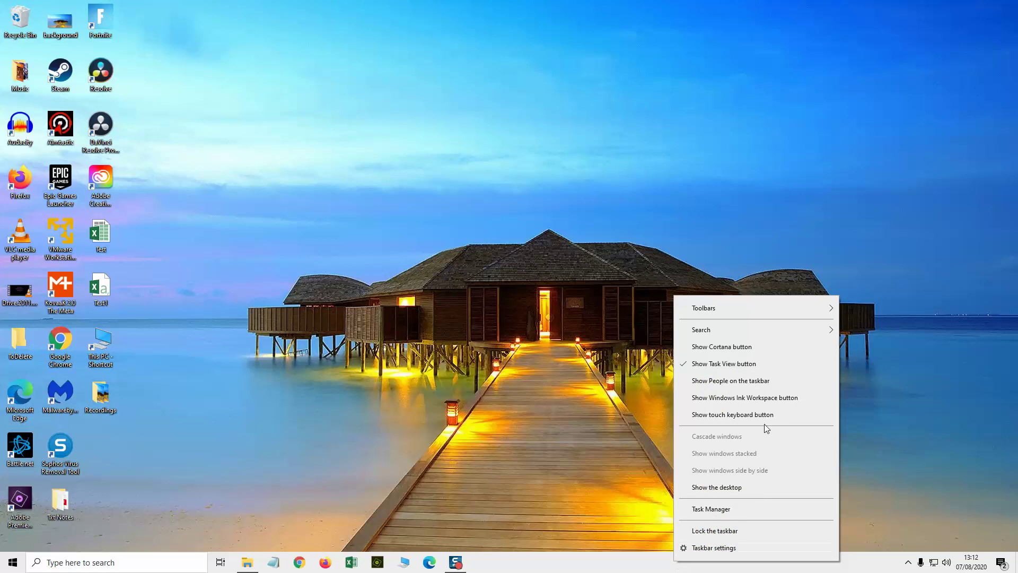
mouse_move(728, 331)
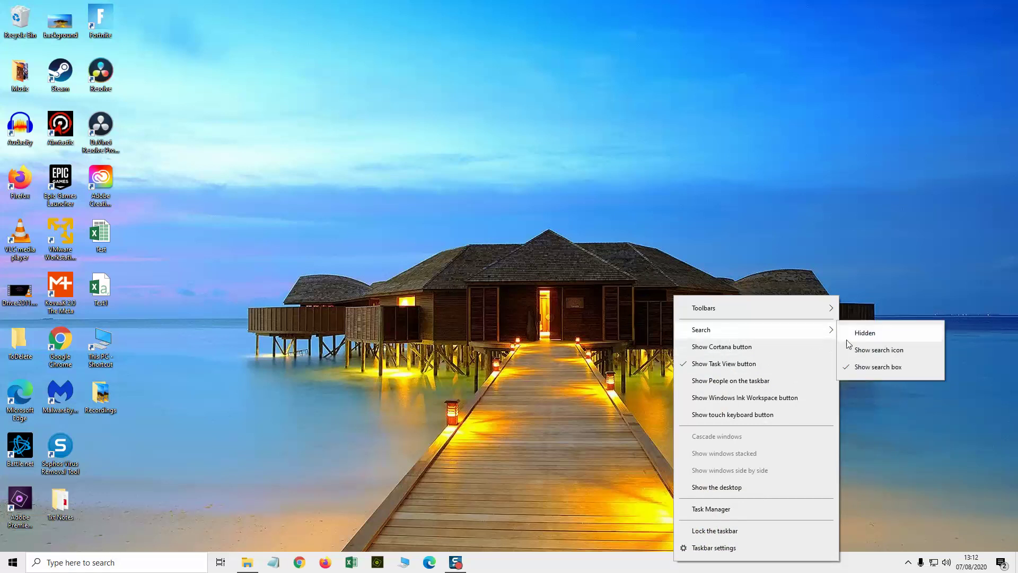
left_click(880, 337)
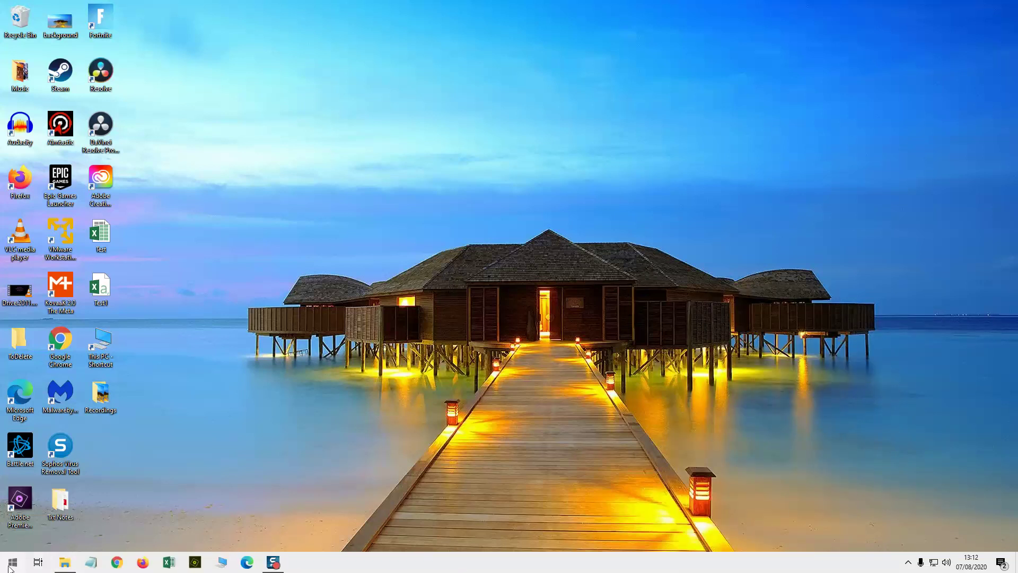
right_click(312, 569)
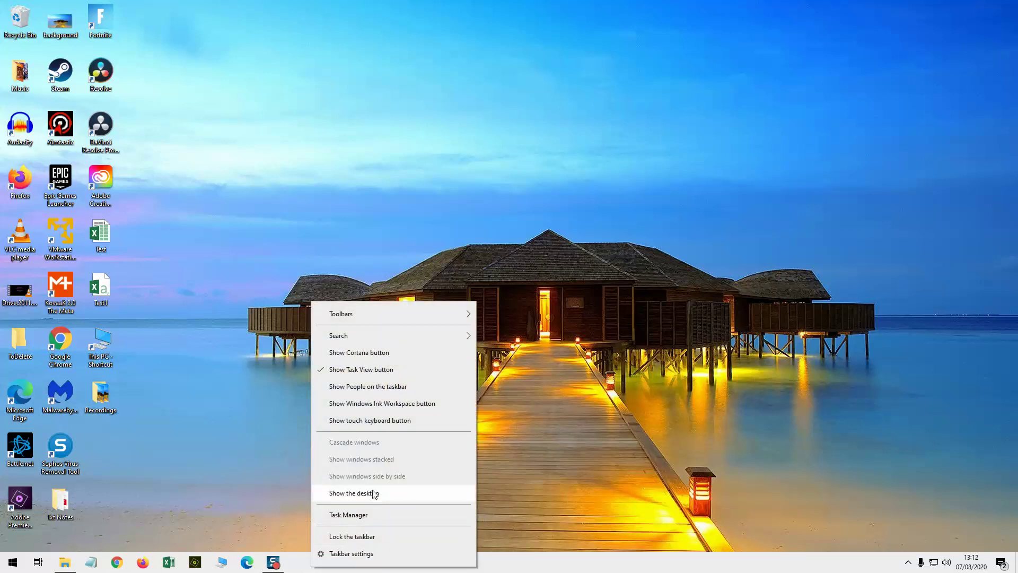
mouse_move(412, 340)
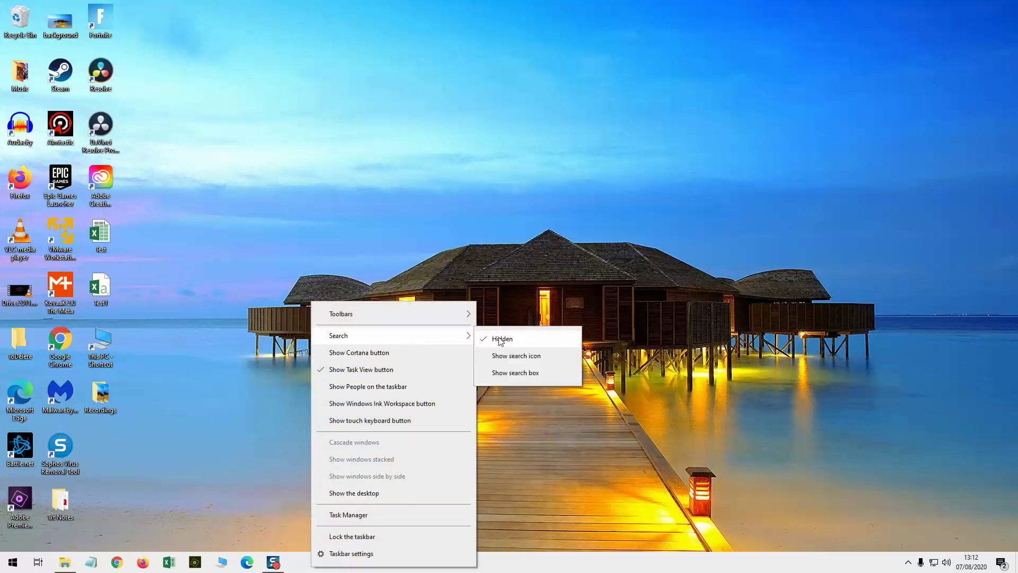
left_click(524, 375)
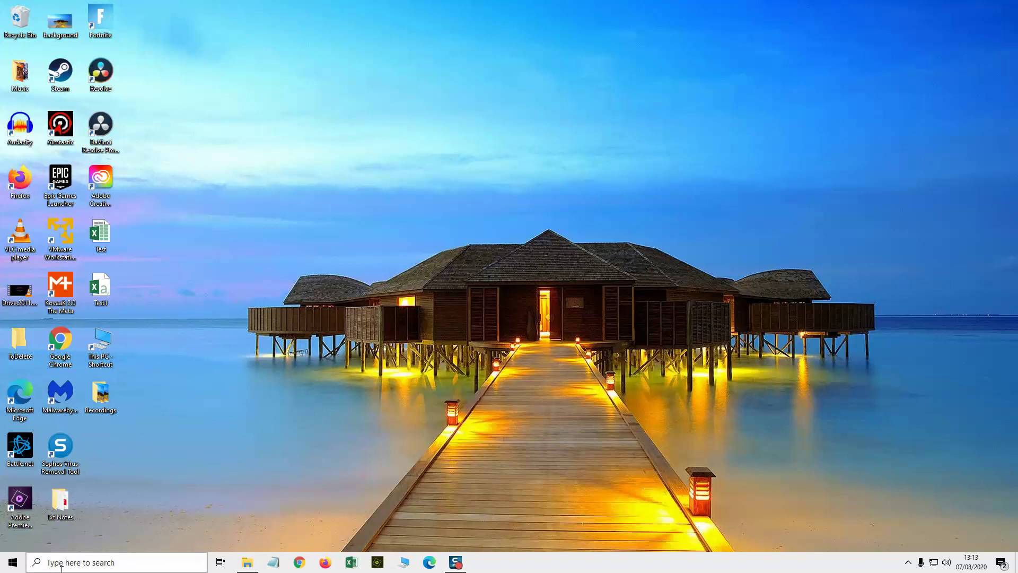
Set taskbar search to Show search icon and test the search panel
right_click(658, 563)
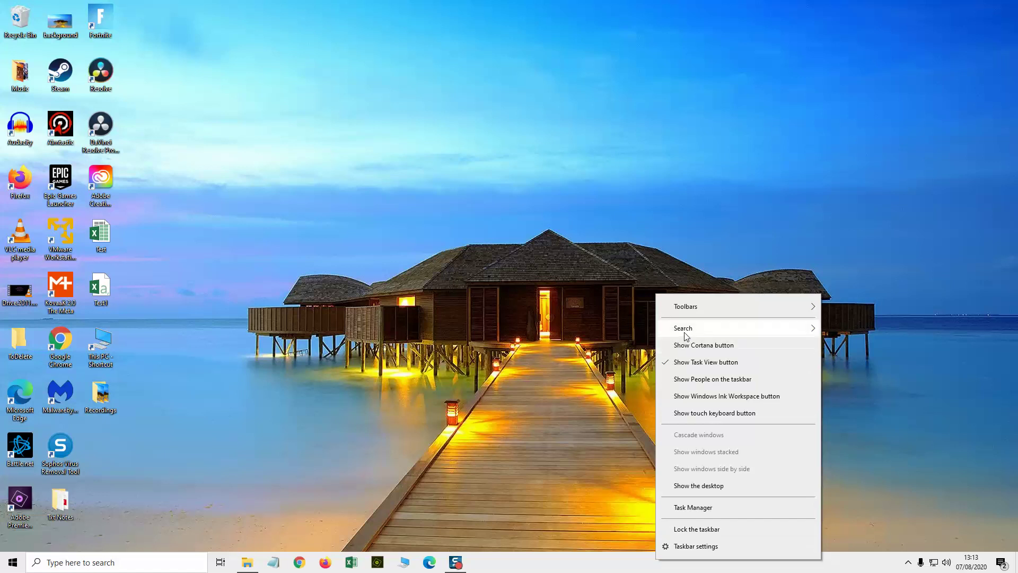
mouse_move(687, 329)
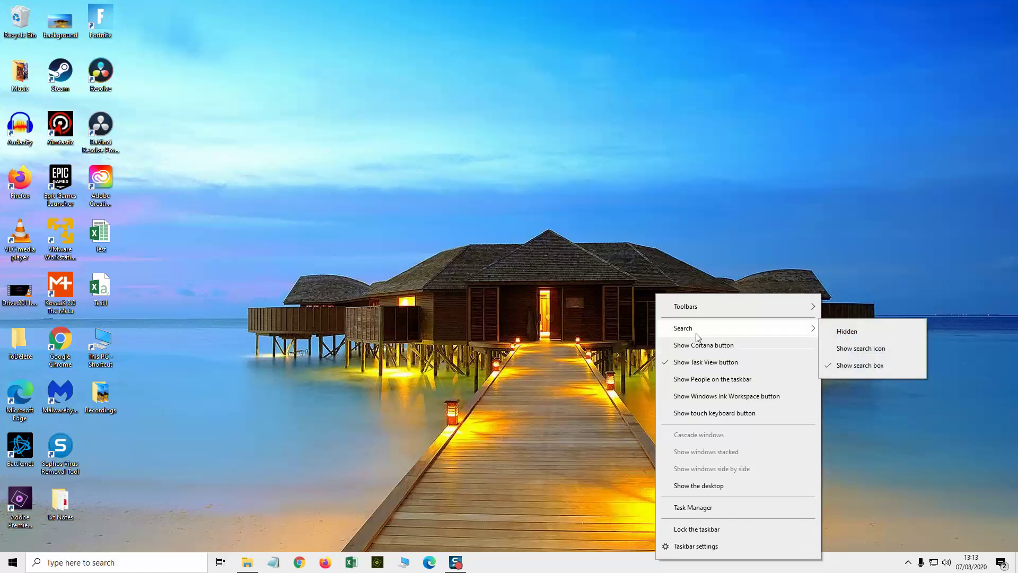
left_click(884, 350)
left_click(39, 563)
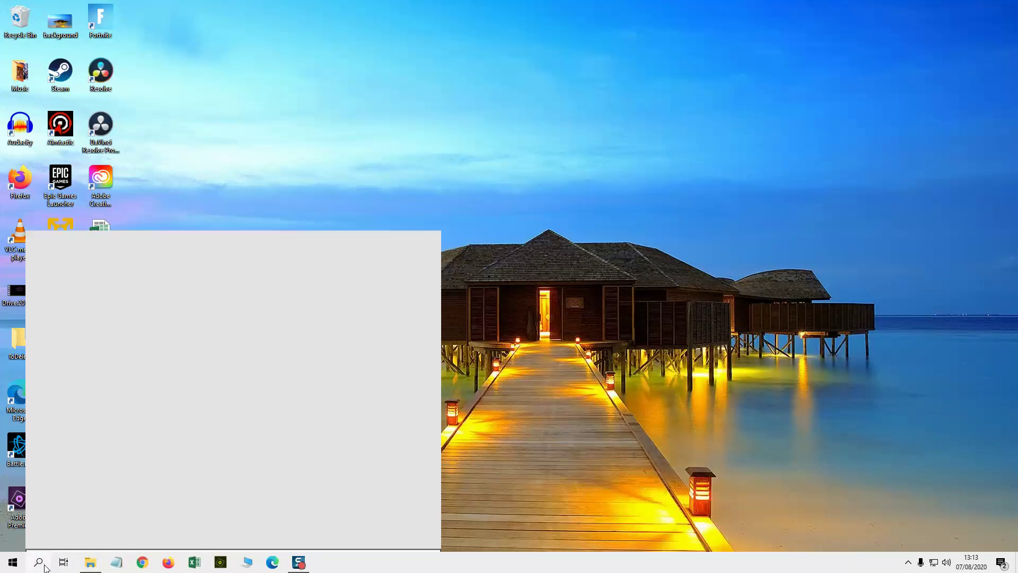
left_click(38, 563)
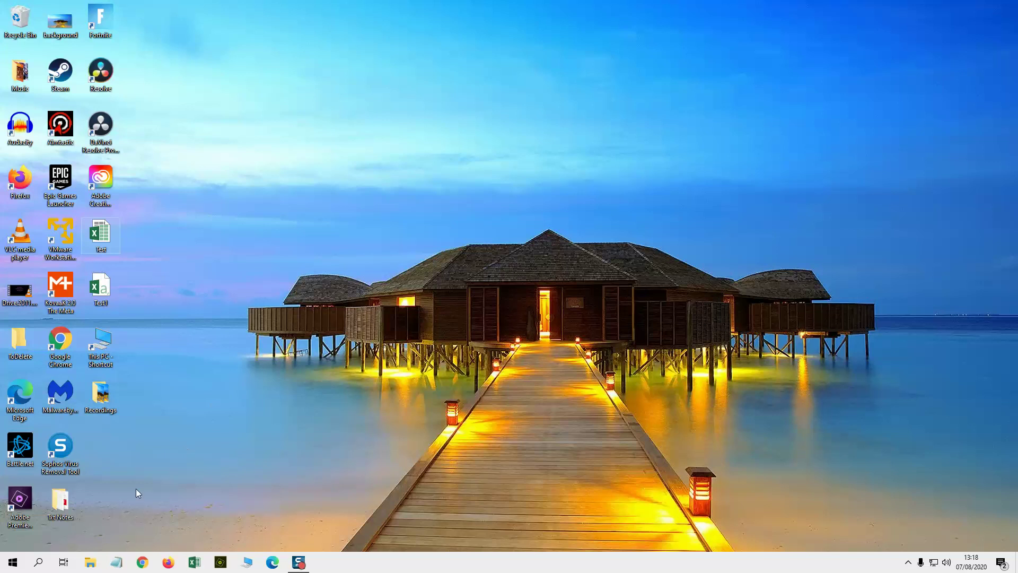
Tick File name extensions on File Explorer's View tab so desktop files show their extensions
left_click(91, 563)
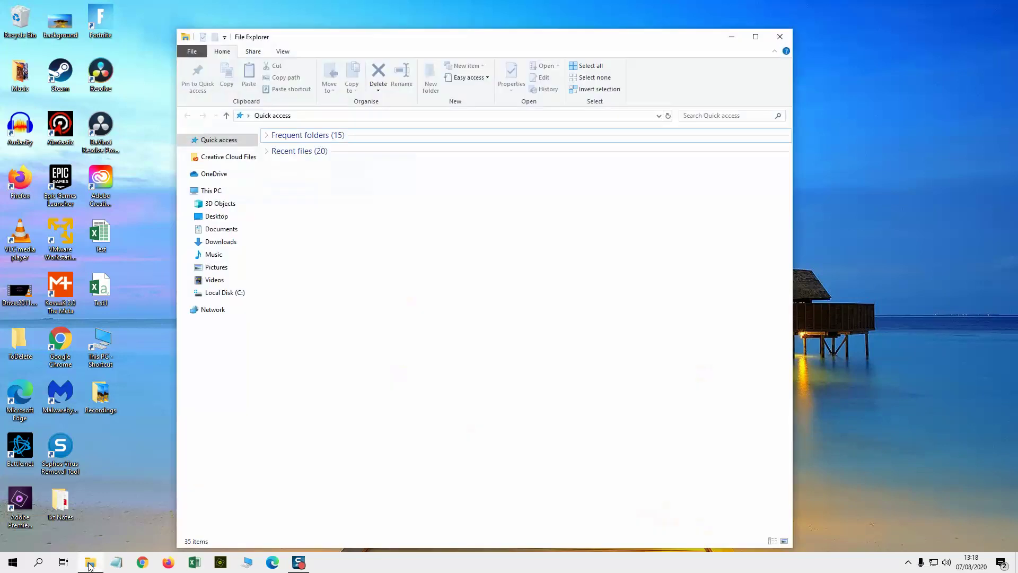
left_click(287, 55)
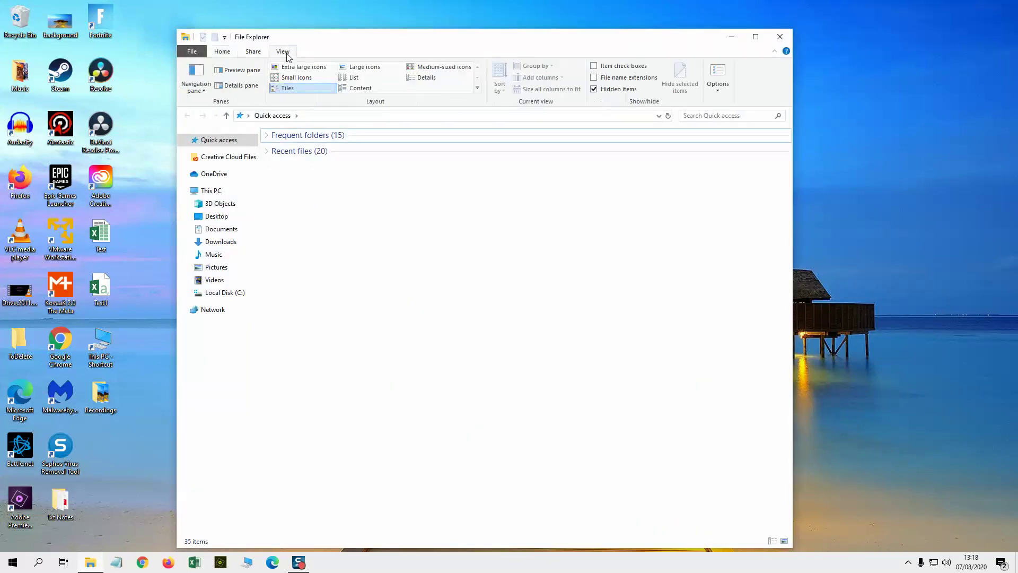
left_click(595, 78)
left_click(107, 248)
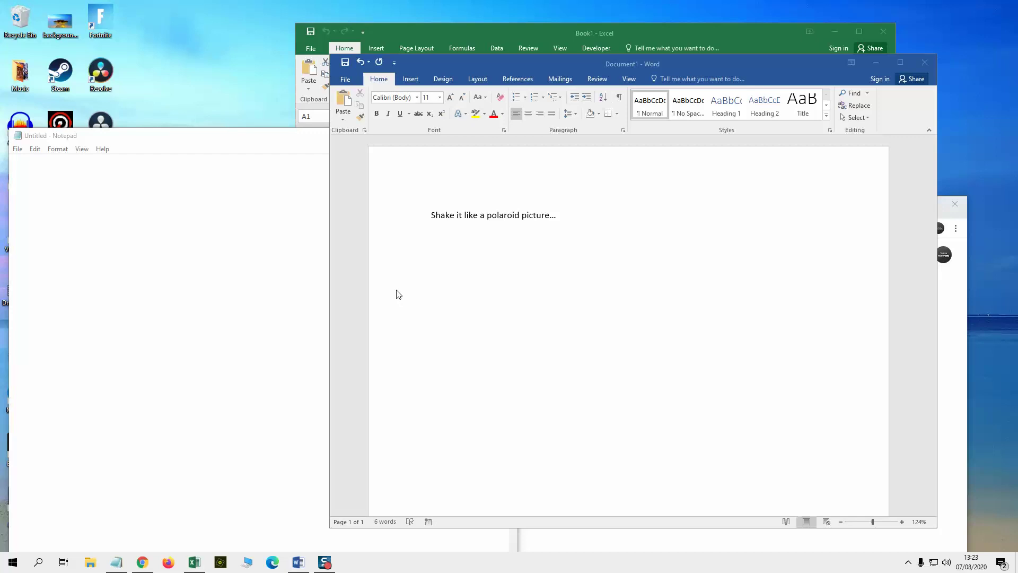
left_click(569, 65)
mouse_move(524, 64)
left_mouse_down()
mouse_move(465, 70)
mouse_move(517, 46)
mouse_move(489, 46)
left_mouse_up()
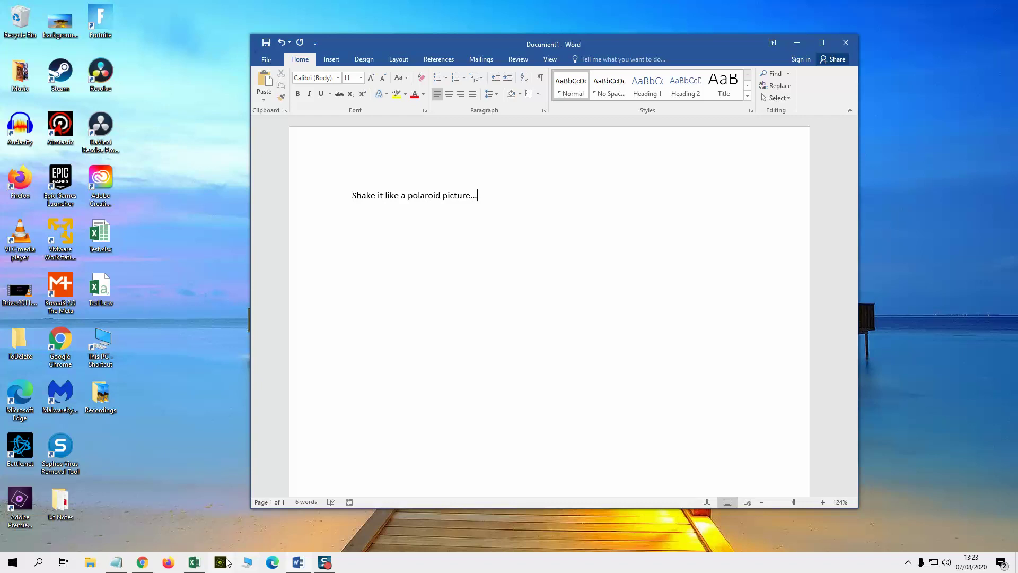
left_click(190, 565)
left_click(117, 563)
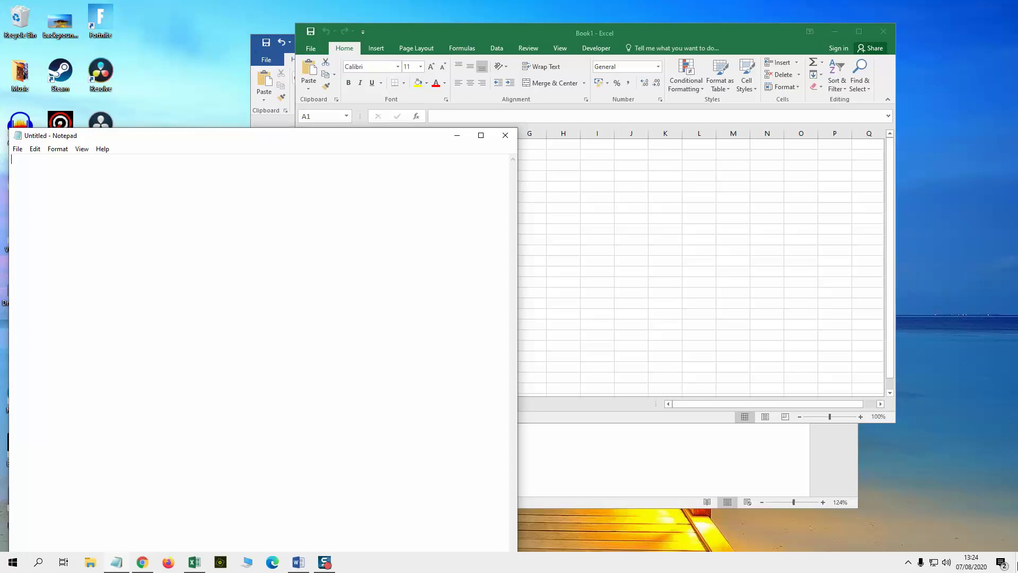
left_click(1016, 563)
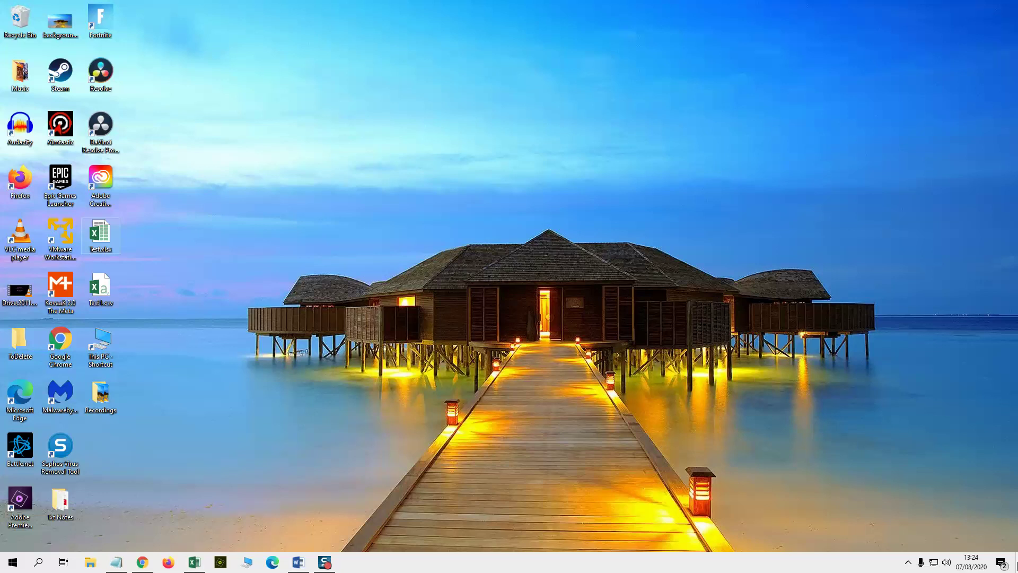
left_click(1016, 563)
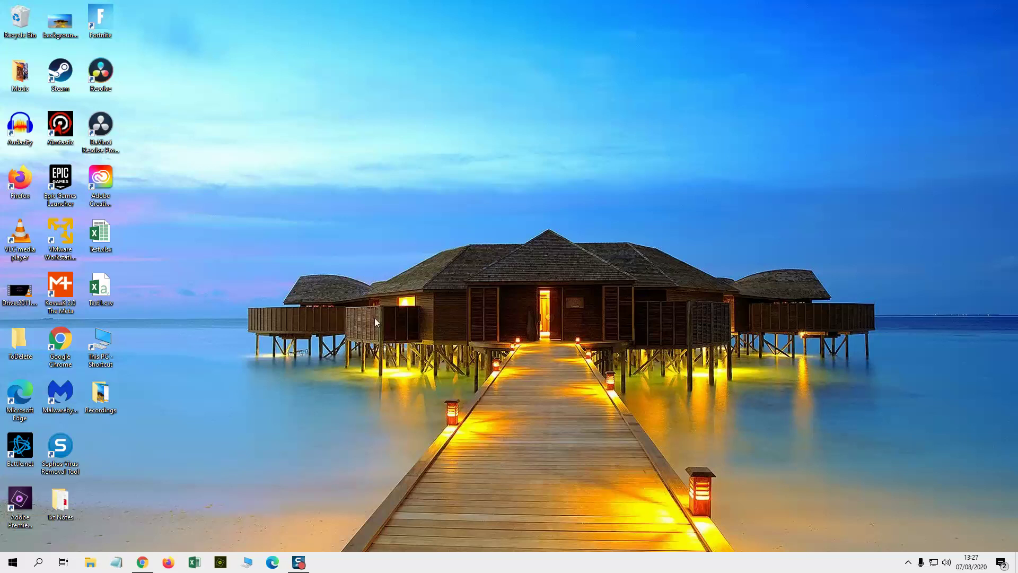
Set Choose your colour to Dark under Settings > Personalisation > Colours
left_click(16, 565)
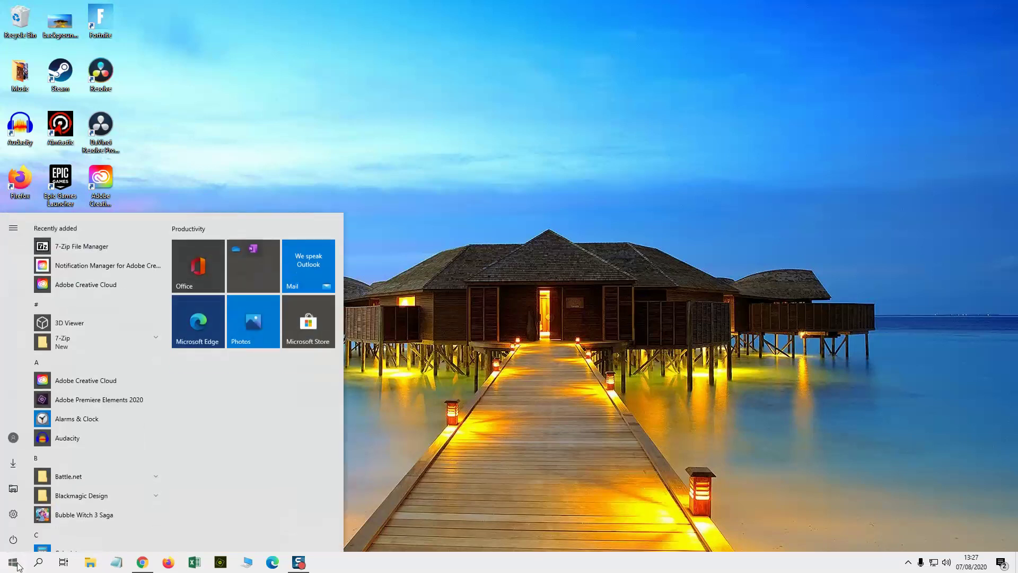
left_click(18, 518)
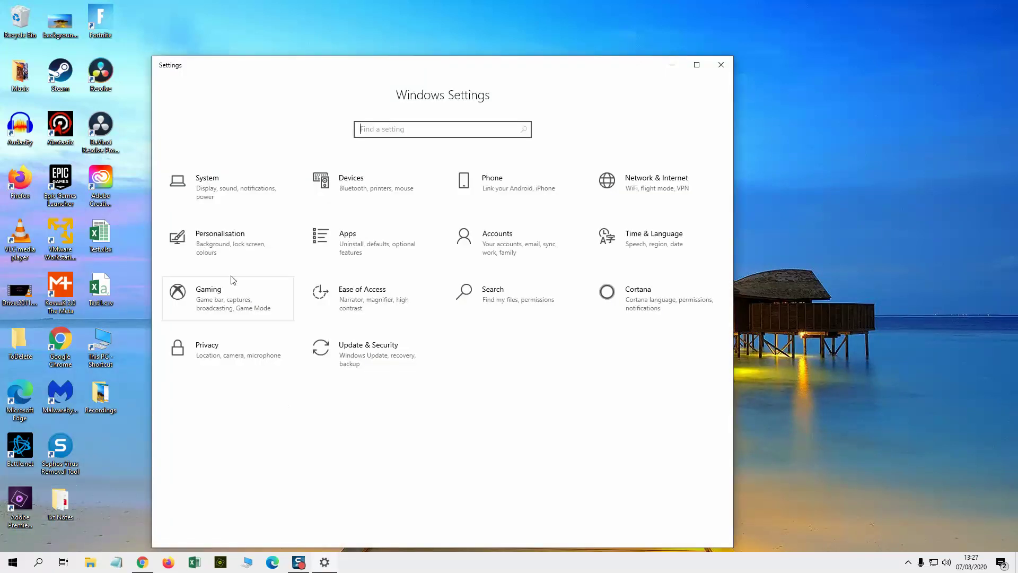
left_click(230, 248)
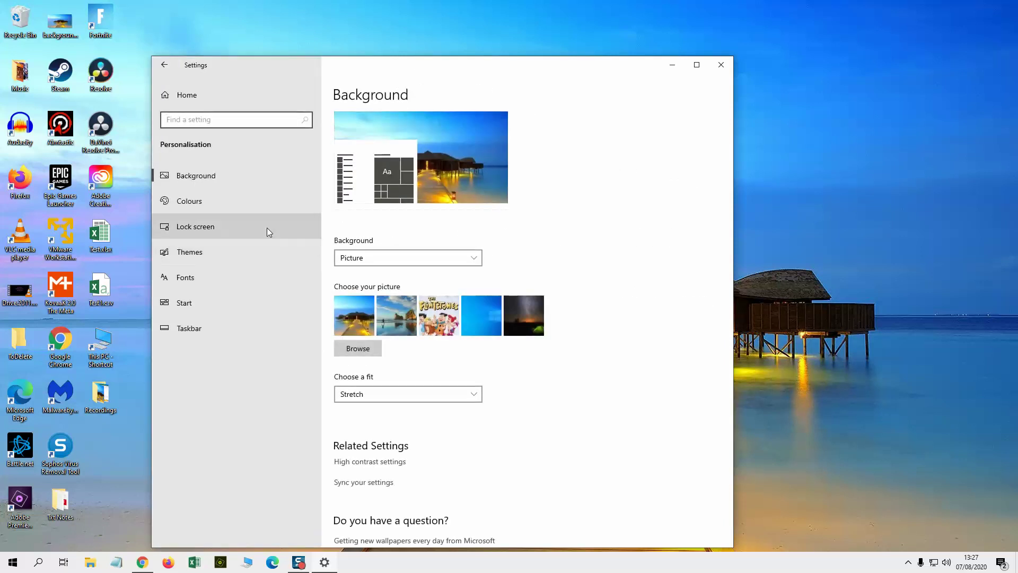
left_click(245, 200)
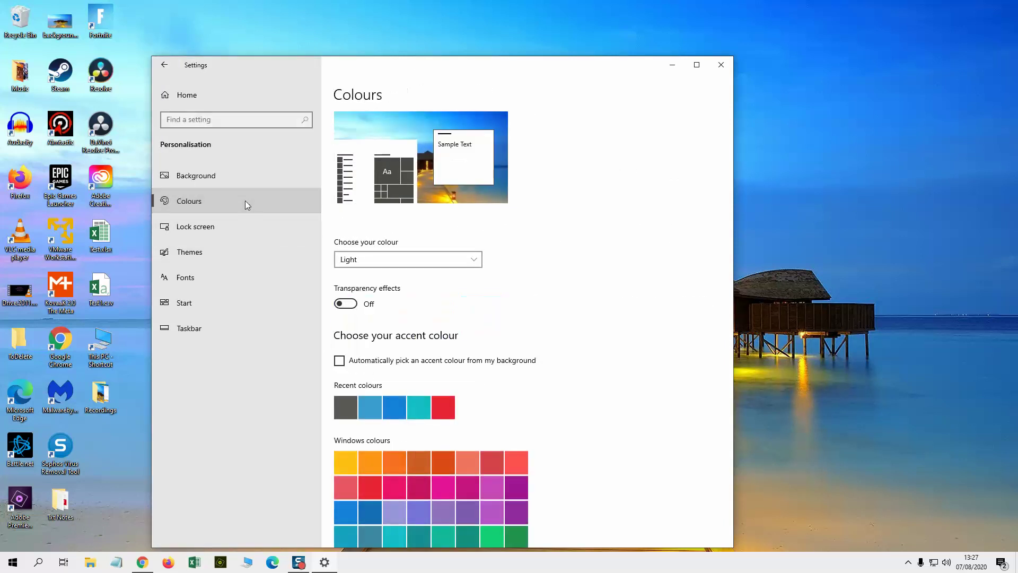
left_click(367, 263)
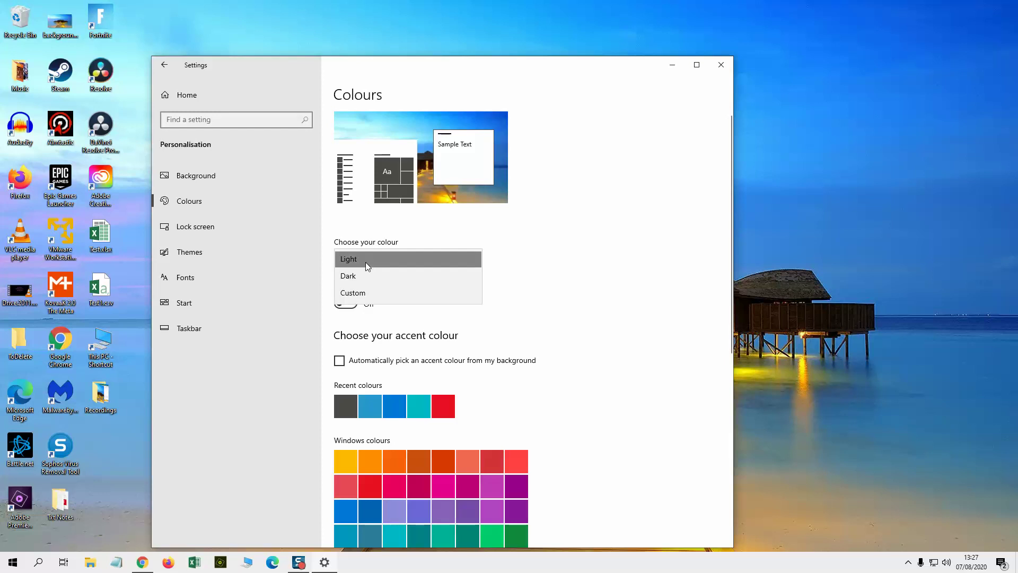
left_click(363, 275)
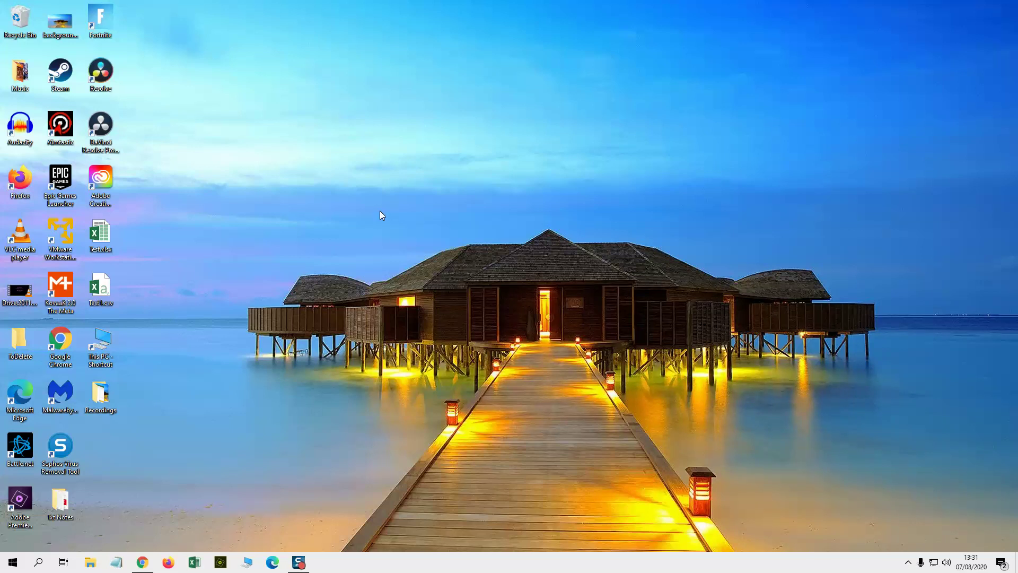
Set Open File Explorer to This PC in Folder Options, then reopen Explorer to verify
left_click(99, 562)
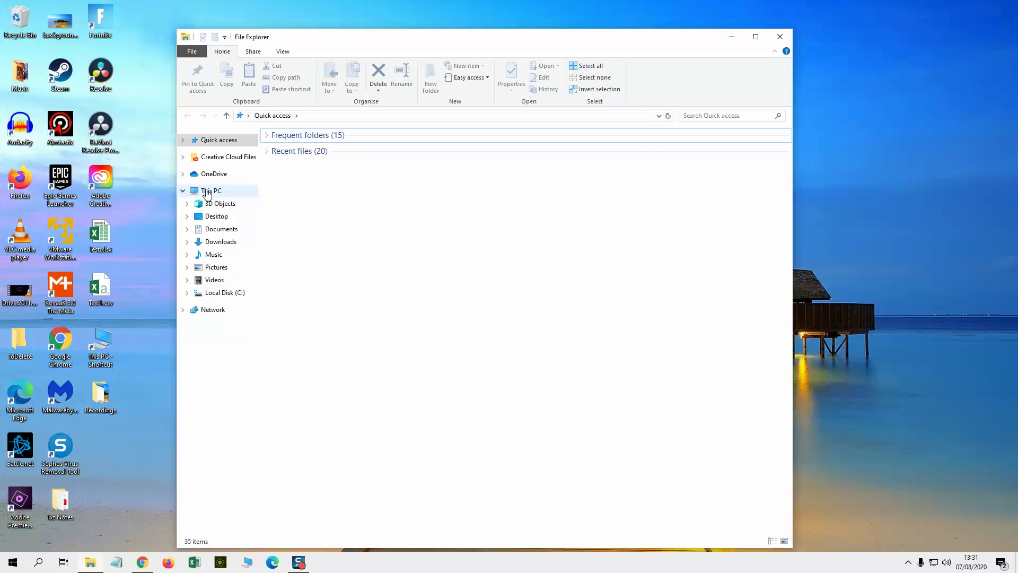
left_click(281, 53)
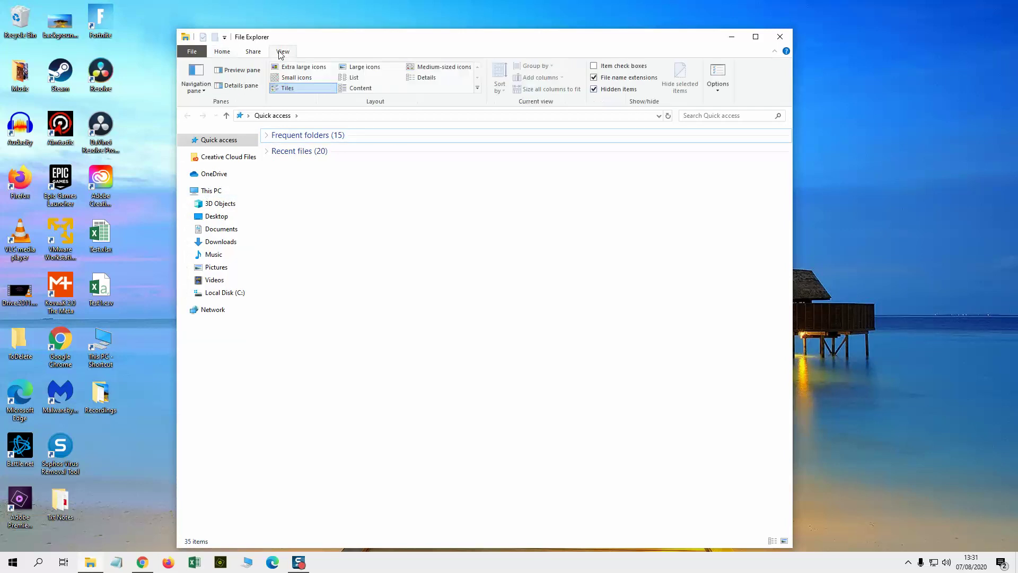
left_click(714, 78)
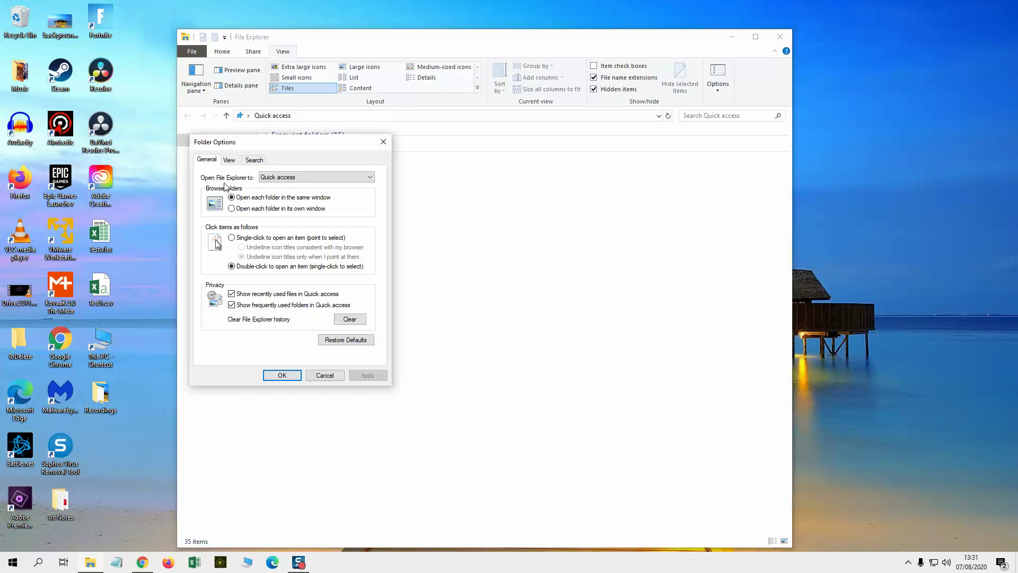
left_click(306, 178)
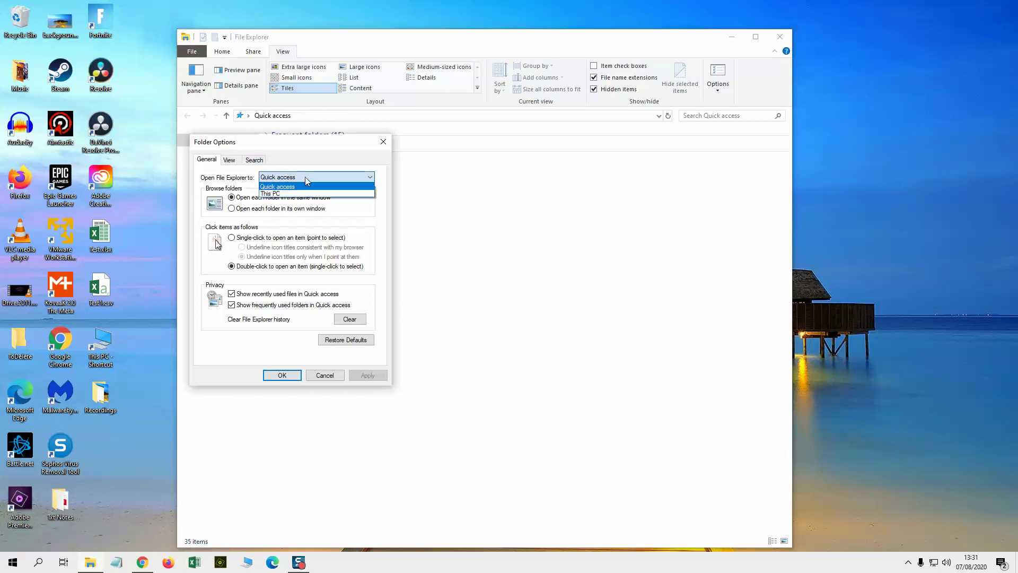
left_click(295, 193)
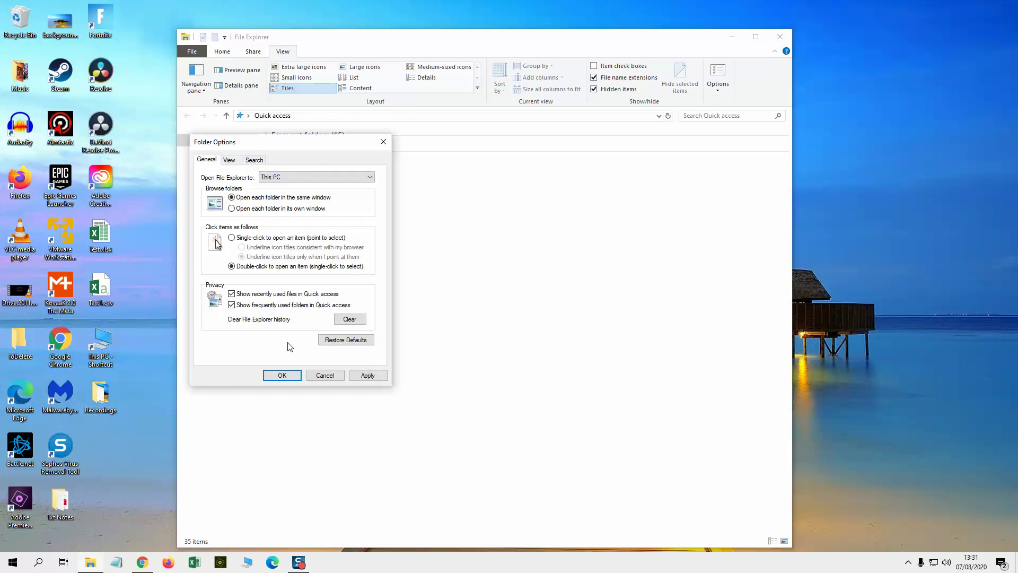
left_click(282, 375)
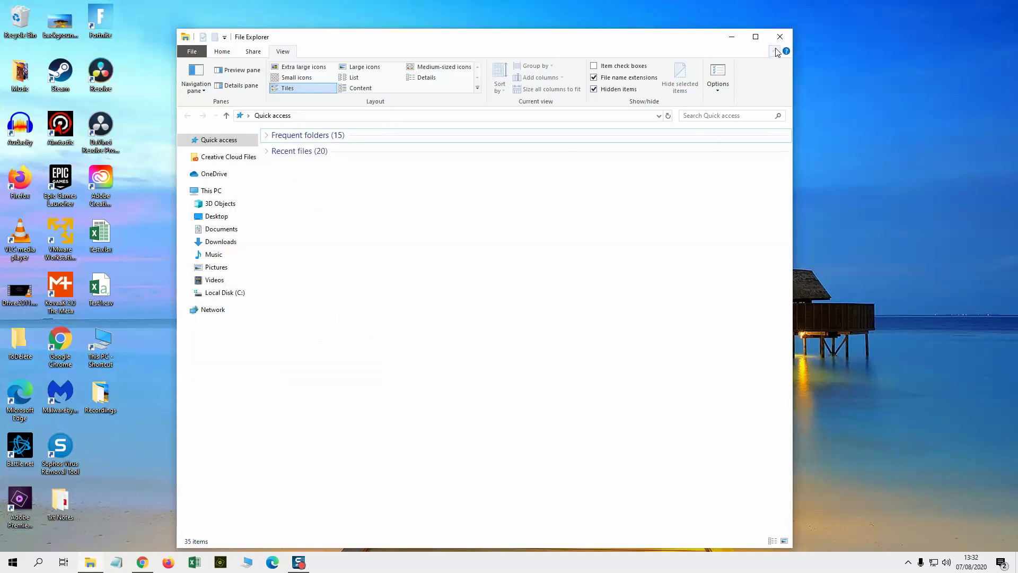
left_click(93, 568)
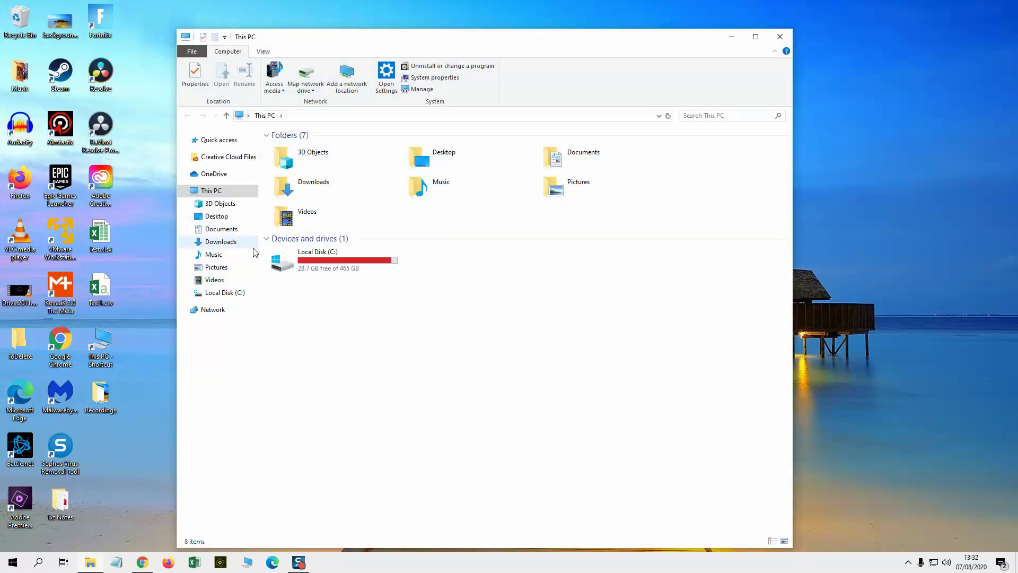
mouse_move(378, 271)
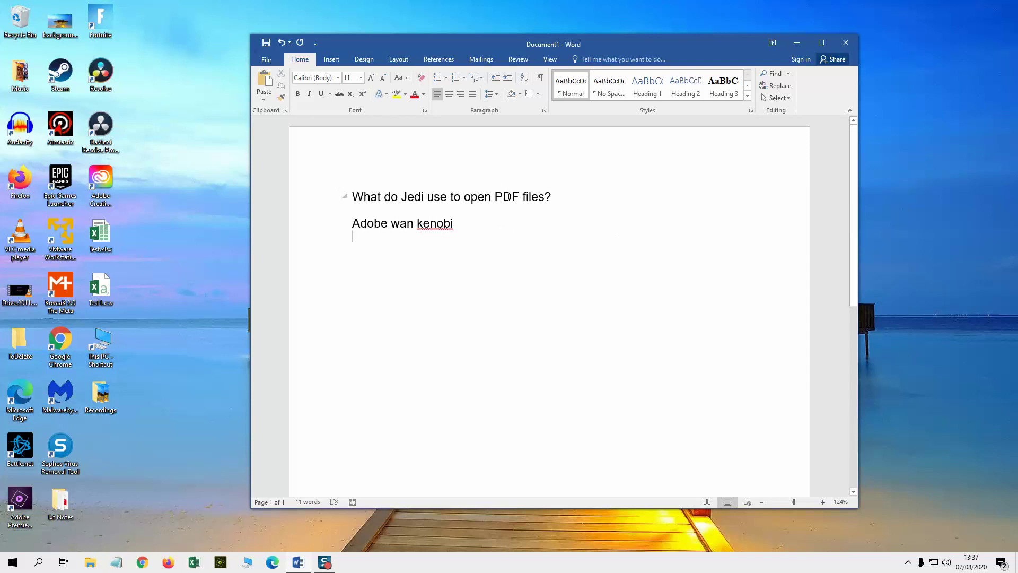
Print the Jedi joke with Microsoft Print to PDF, saving it as 'adobe test' on the desktop
left_click(267, 61)
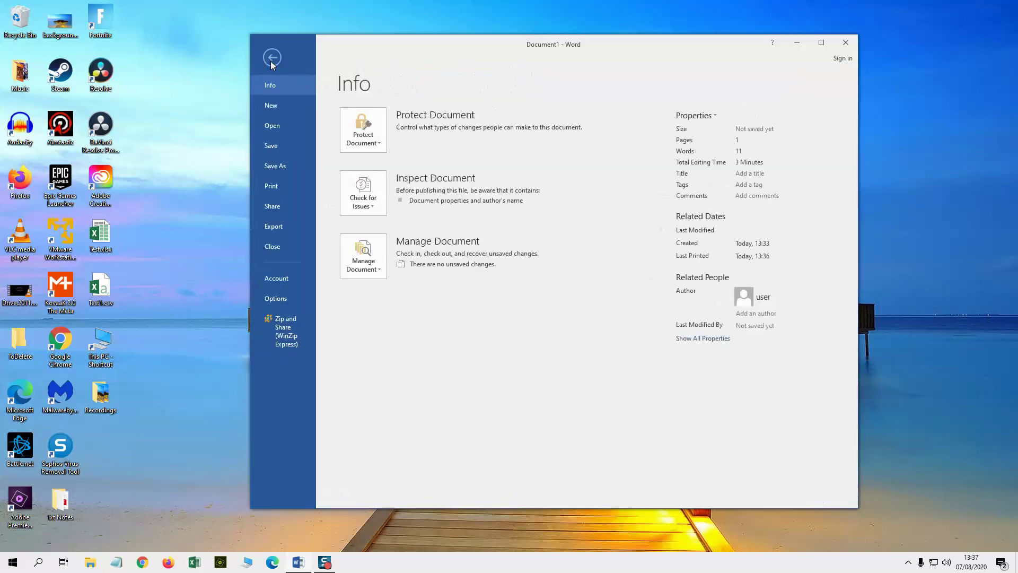
left_click(280, 183)
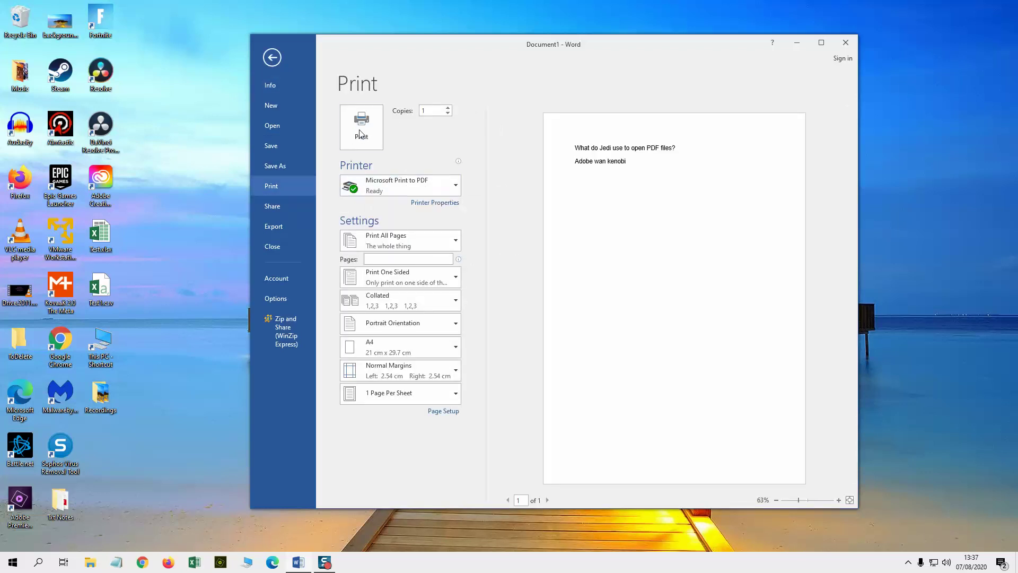
left_click(374, 136)
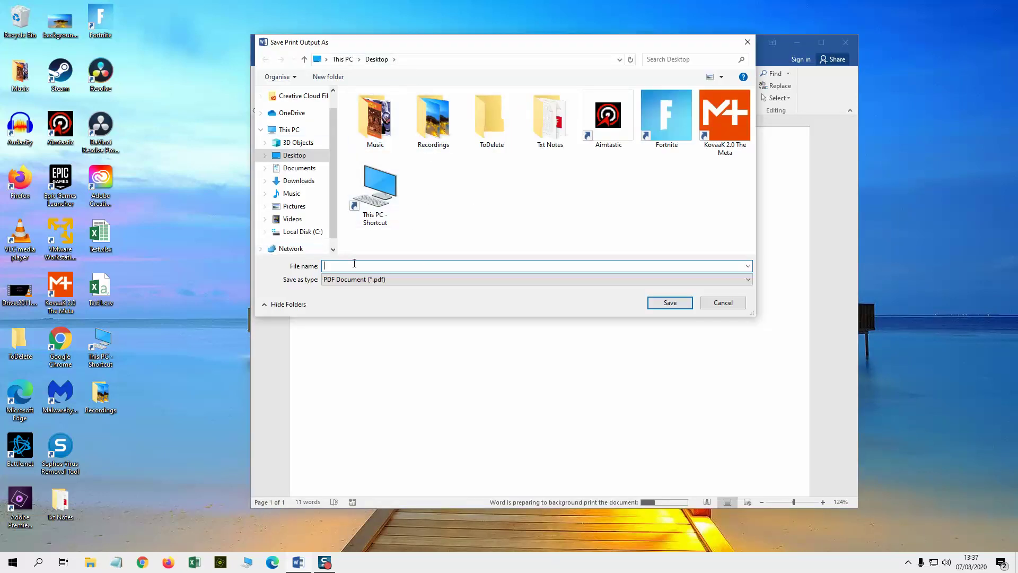
type("a")
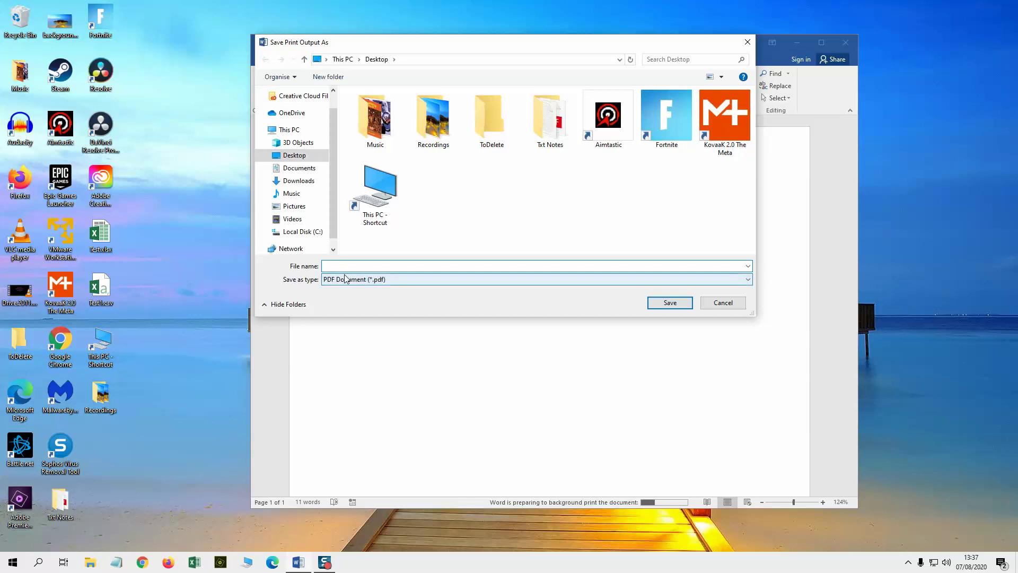
type("dobe test")
left_click(678, 306)
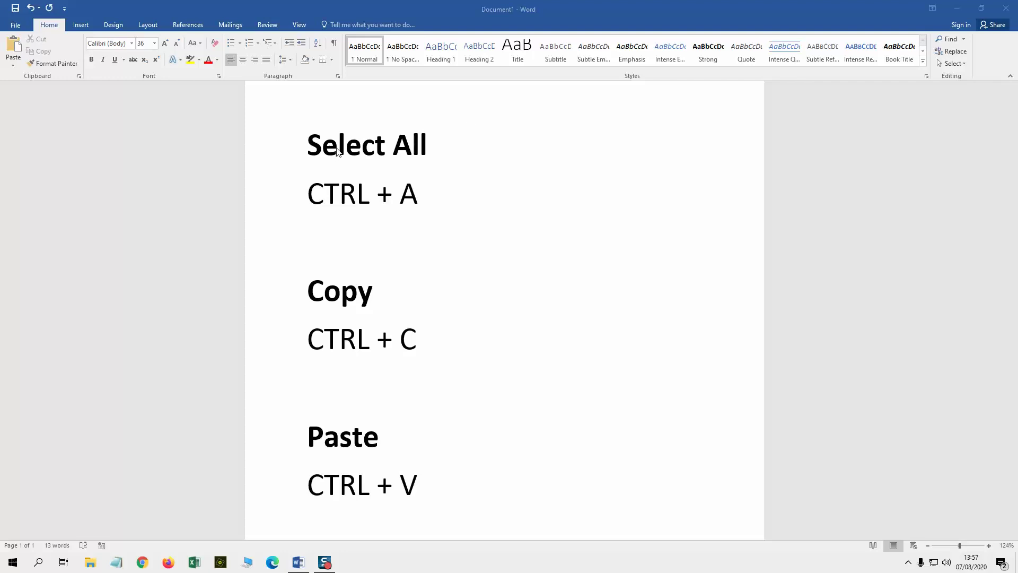
Copy the Copy and CTRL + C lines and paste them on a new line after CTRL + V
left_click(440, 182)
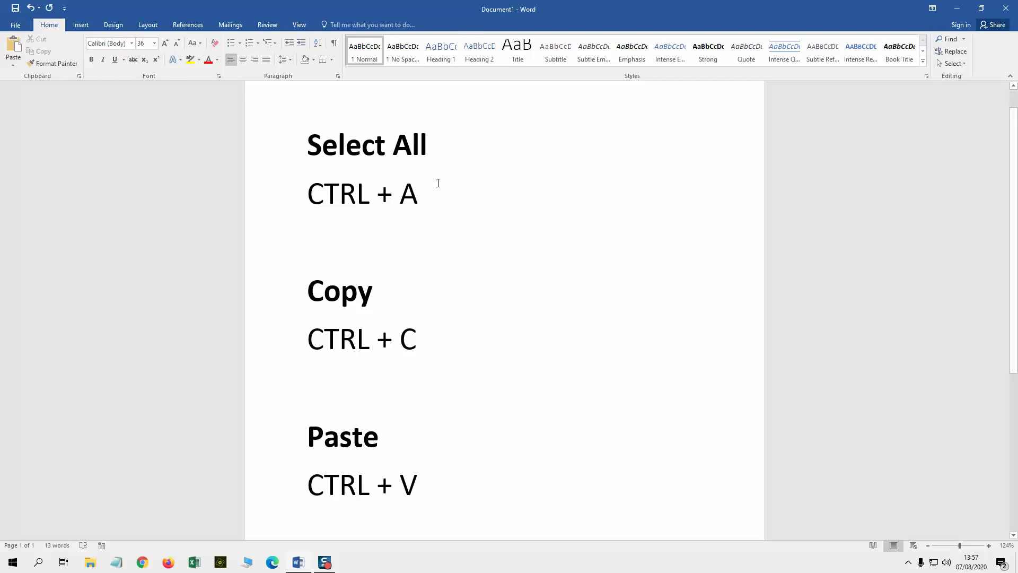
key("ctrl+a")
left_click(470, 198)
left_click_drag(429, 345, 355, 302)
key("ctrl+c")
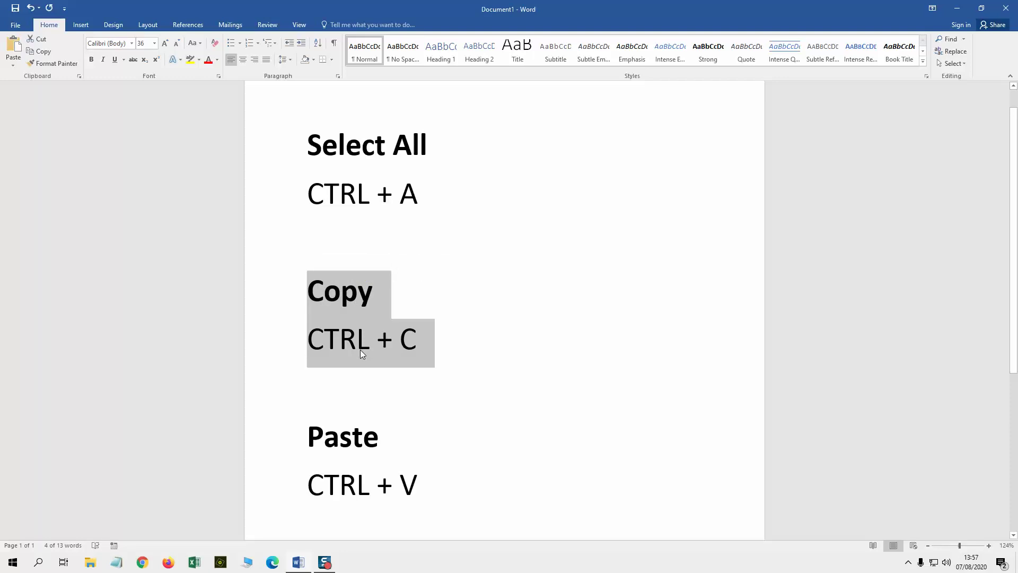
scroll(424, 359, "down", 2)
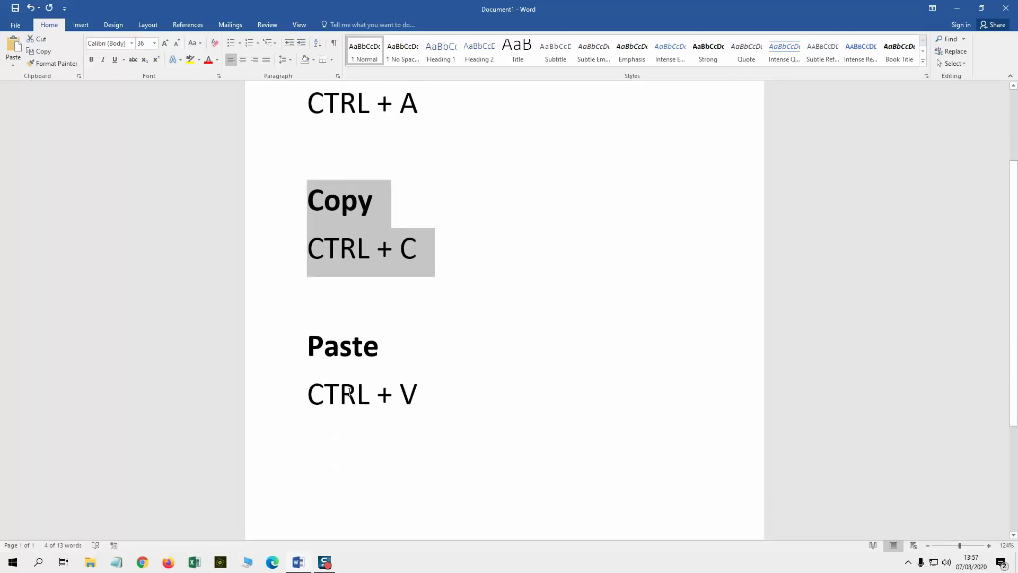
left_click(452, 393)
key("Return")
key("Return")
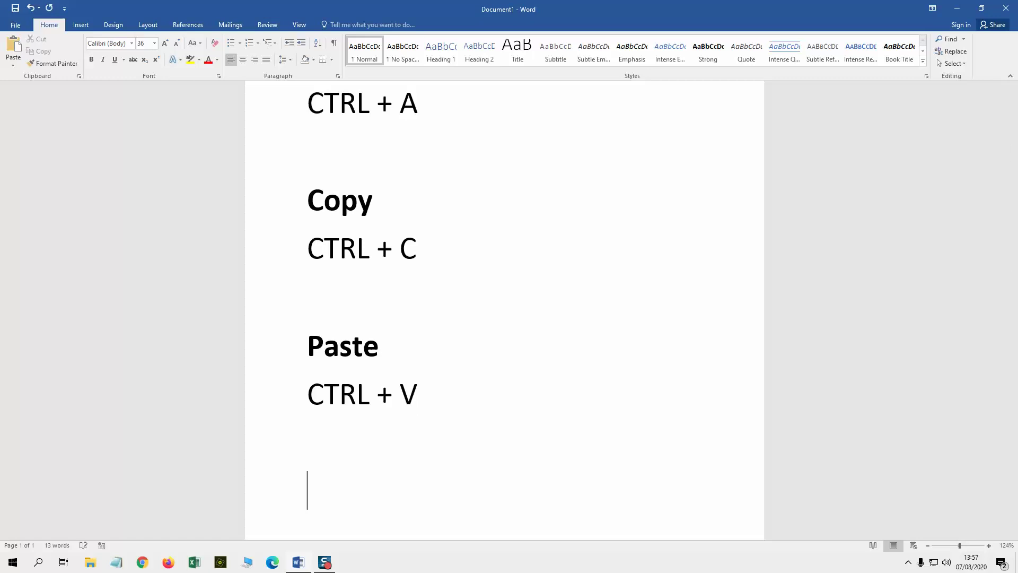
key("ctrl+v")
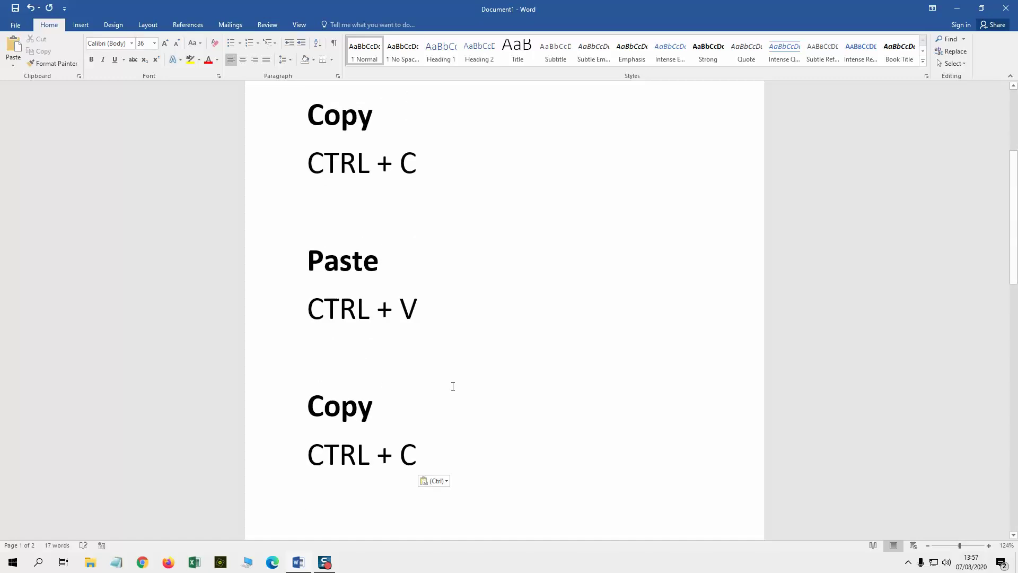